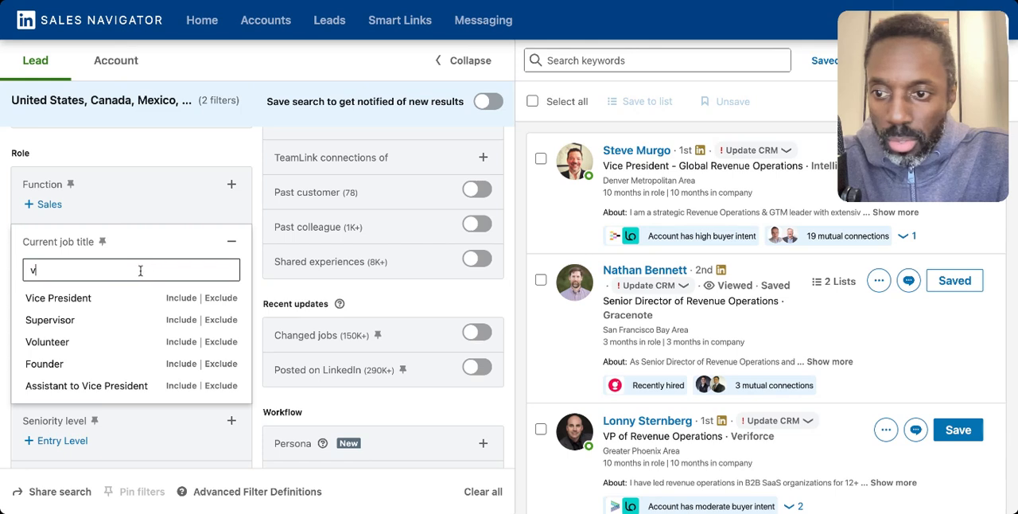
Step: Filter leads by the current job title "vp of sales OR head of sales or director sales"
{"action": "type", "text": "p of"}
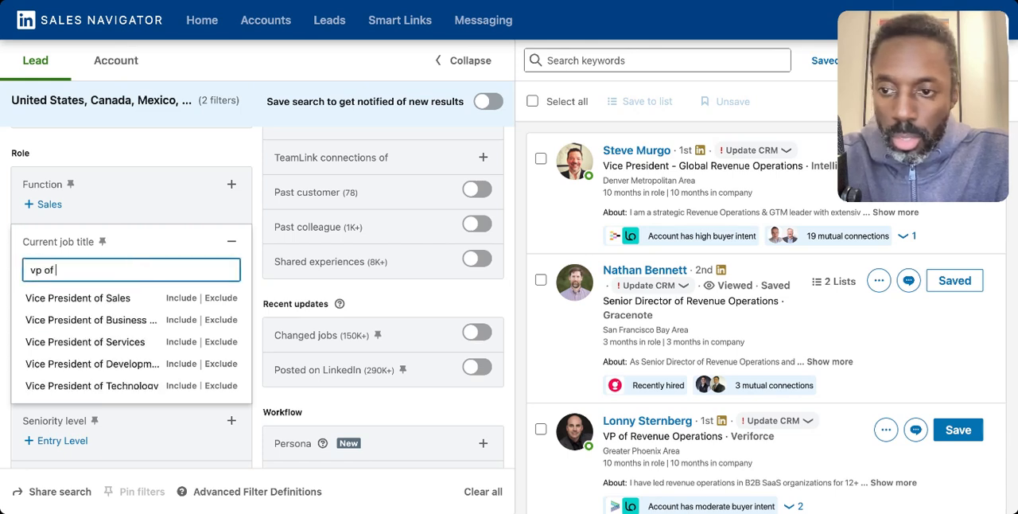
{"action": "type", "text": " sales"}
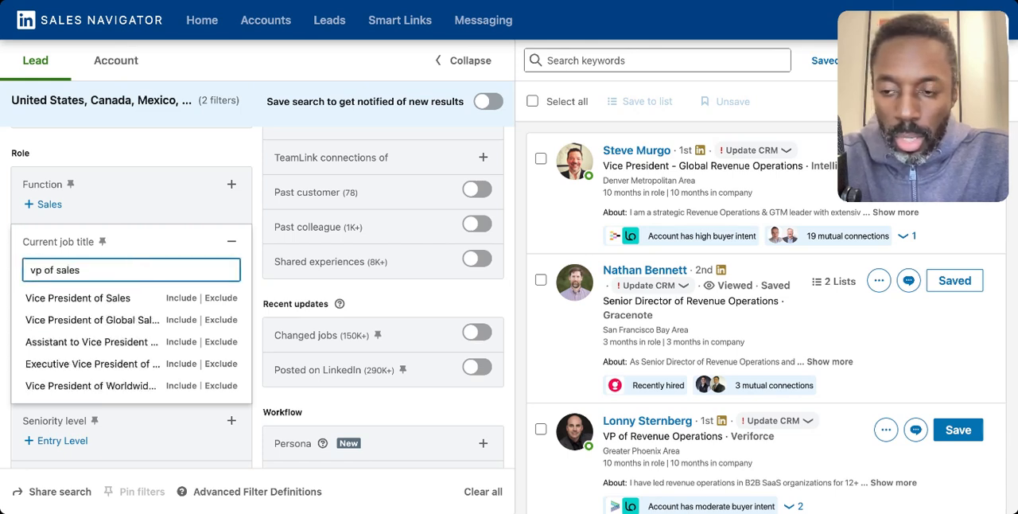
{"action": "type", "text": " OR head of"}
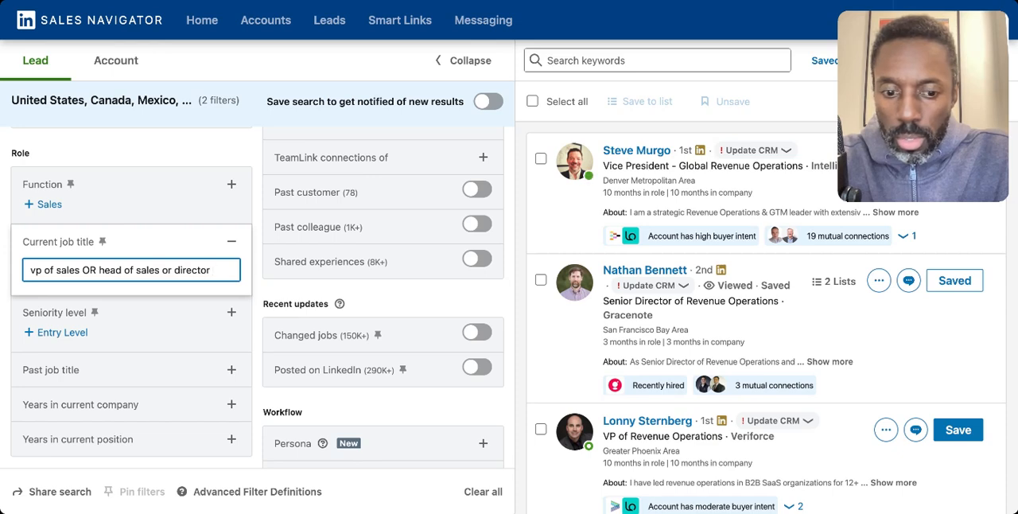
{"action": "type", "text": "sales"}
{"action": "key", "text": "Return"}
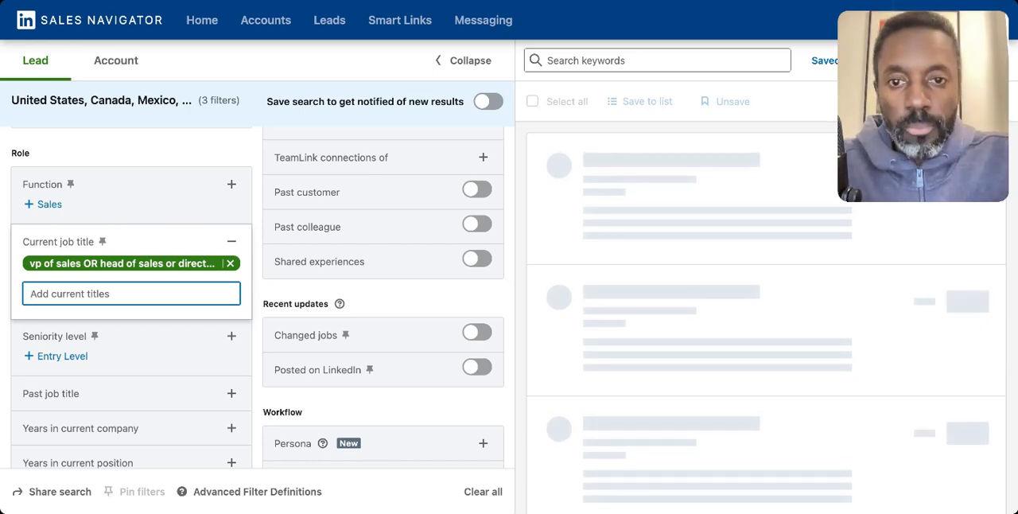
Step: Compare the job titles of the first three leads with the current job title filter
{"action": "left_click", "coordinate": [442, 62]}
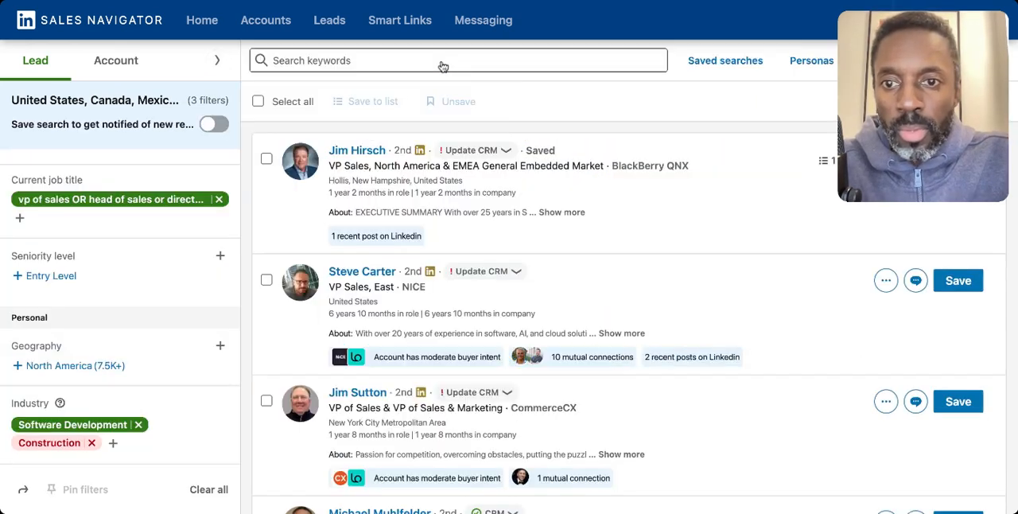
{"action": "left_click", "coordinate": [217, 60]}
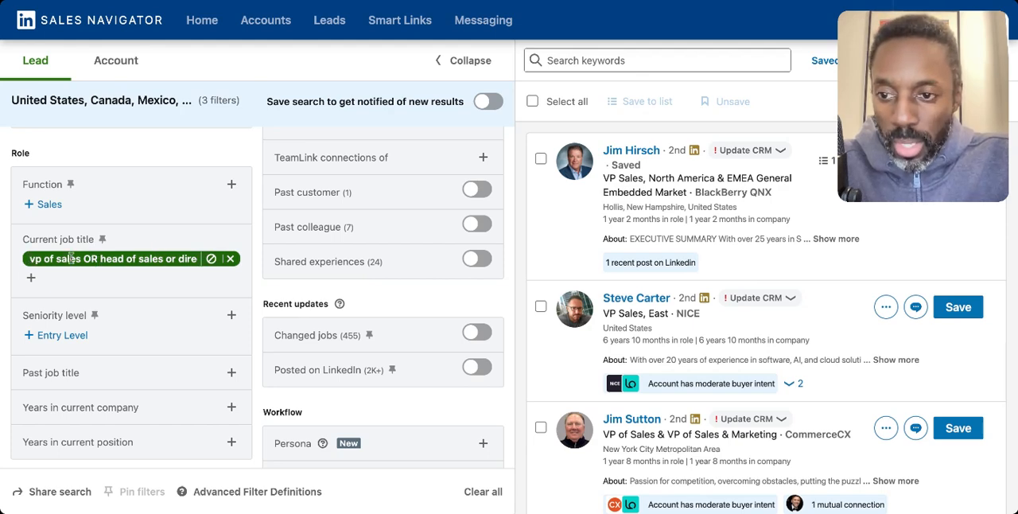
{"action": "left_click_drag", "start_coordinate": [604, 178], "coordinate": [689, 193]}
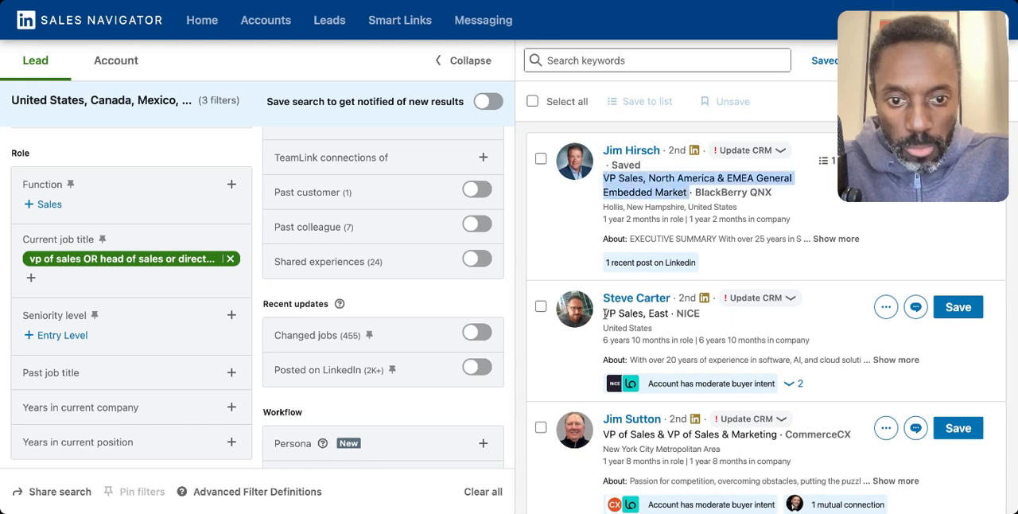
{"action": "left_click_drag", "start_coordinate": [604, 313], "coordinate": [640, 313]}
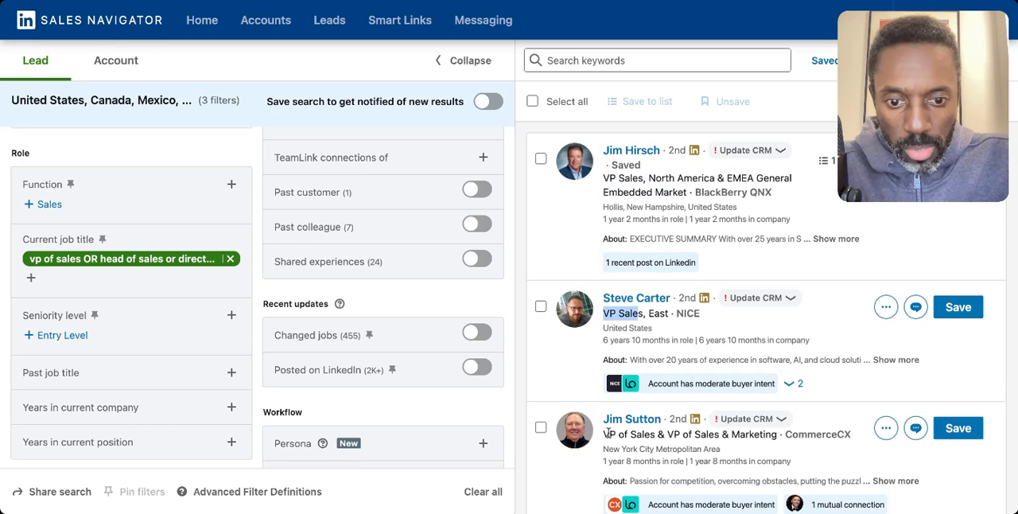
{"action": "left_click_drag", "start_coordinate": [607, 434], "coordinate": [733, 442]}
Step: Examine the job titles across the rest of the first results page and at the start of page 2
{"action": "scroll", "coordinate": [738, 363], "scroll_direction": "down", "scroll_amount": 5}
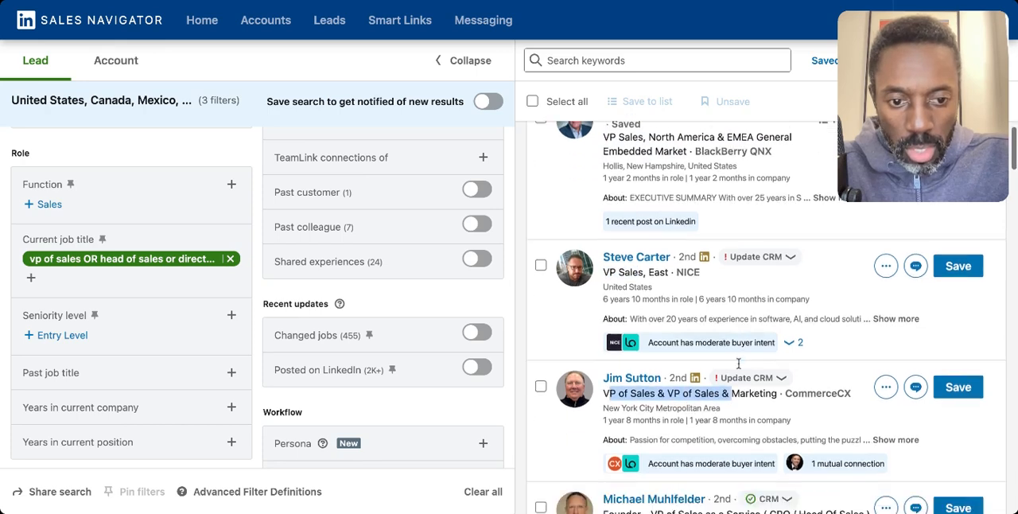
{"action": "scroll", "coordinate": [768, 335], "scroll_direction": "down", "scroll_amount": 1}
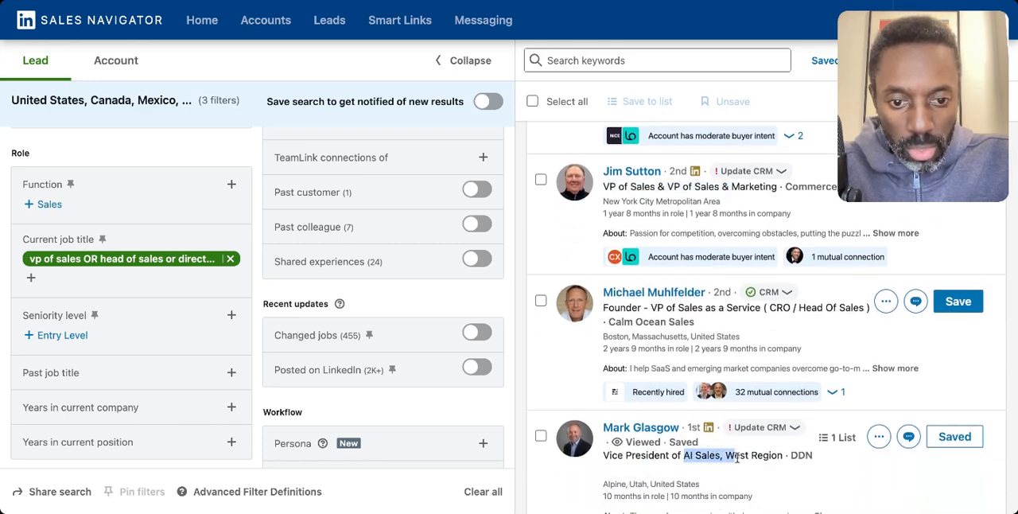
{"action": "scroll", "coordinate": [636, 333], "scroll_direction": "down", "scroll_amount": 8}
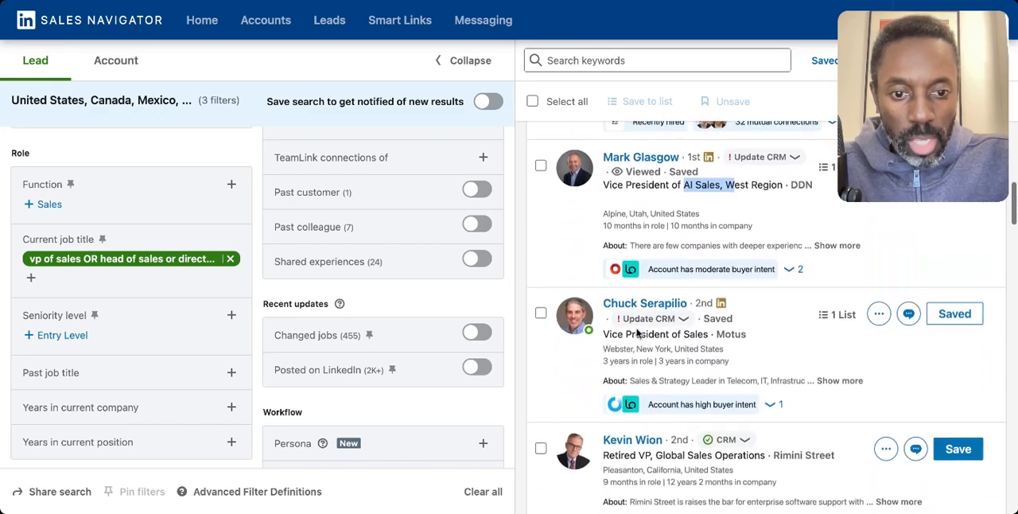
{"action": "scroll", "coordinate": [763, 318], "scroll_direction": "down", "scroll_amount": 5}
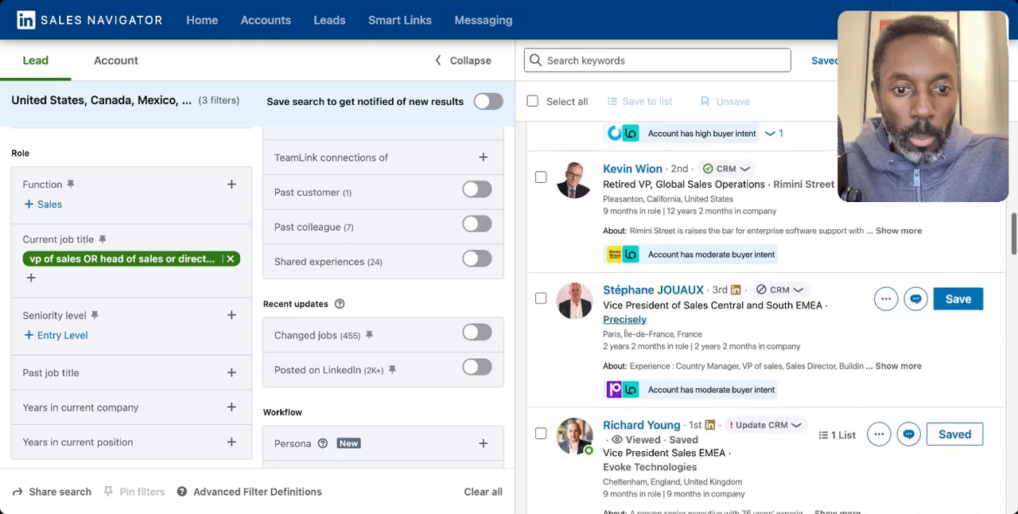
{"action": "scroll", "coordinate": [764, 318], "scroll_direction": "down", "scroll_amount": 10}
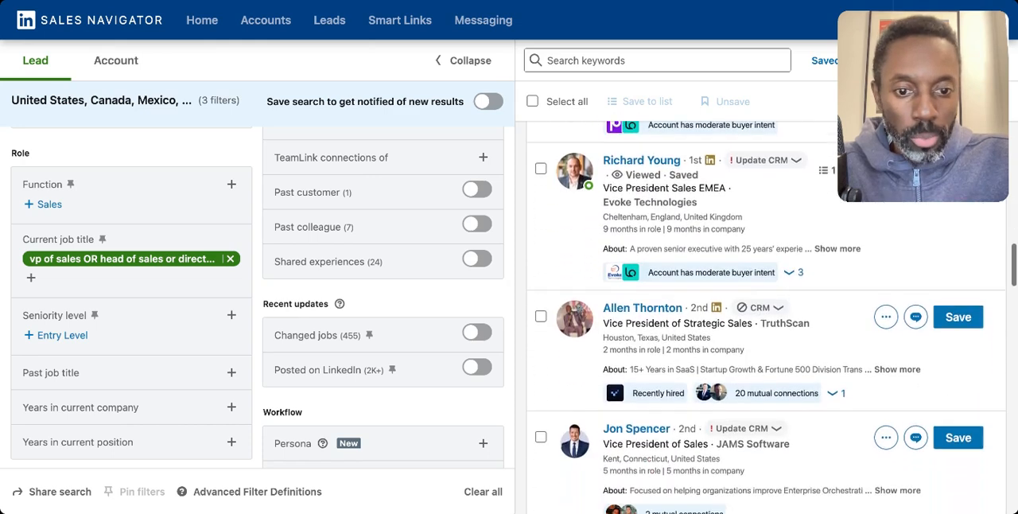
{"action": "scroll", "coordinate": [752, 349], "scroll_direction": "down", "scroll_amount": 8}
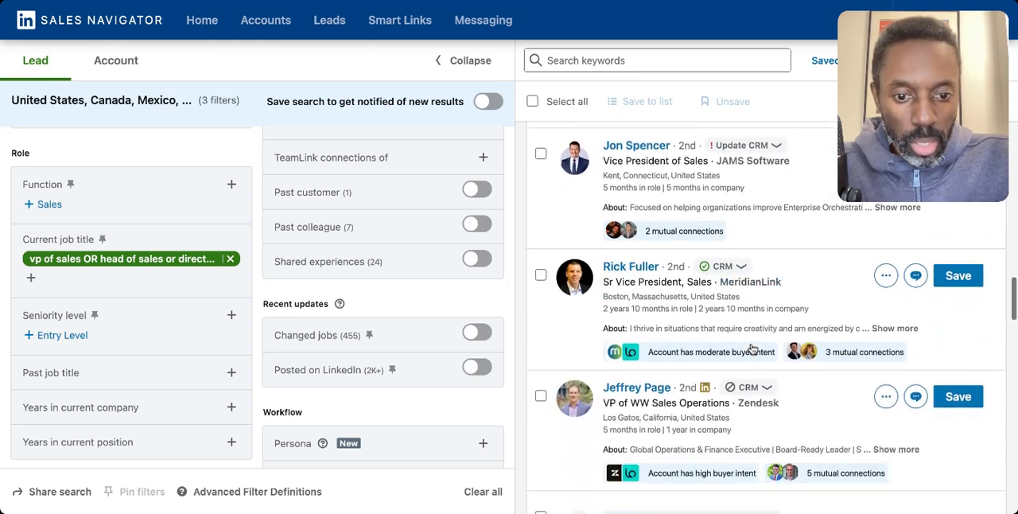
{"action": "scroll", "coordinate": [752, 349], "scroll_direction": "down", "scroll_amount": 7}
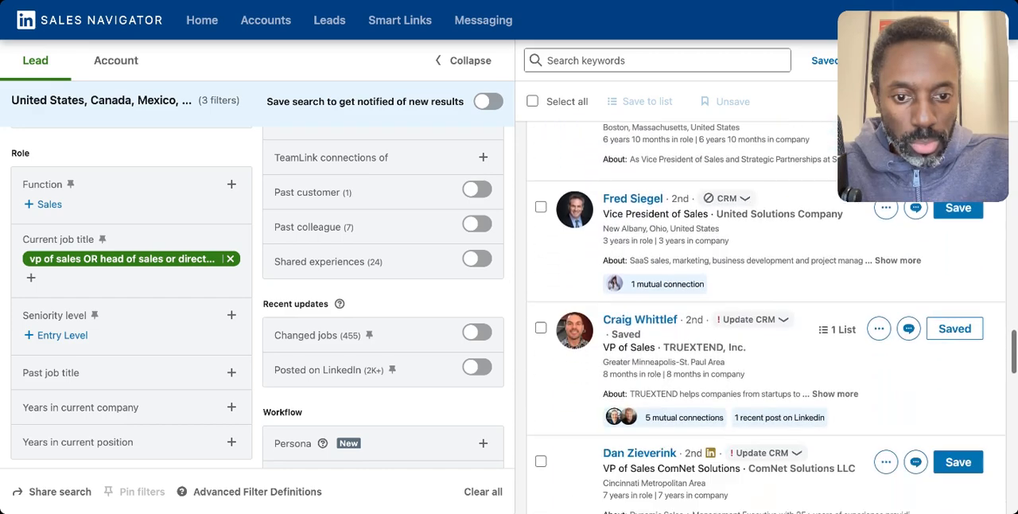
{"action": "scroll", "coordinate": [752, 349], "scroll_direction": "down", "scroll_amount": 10}
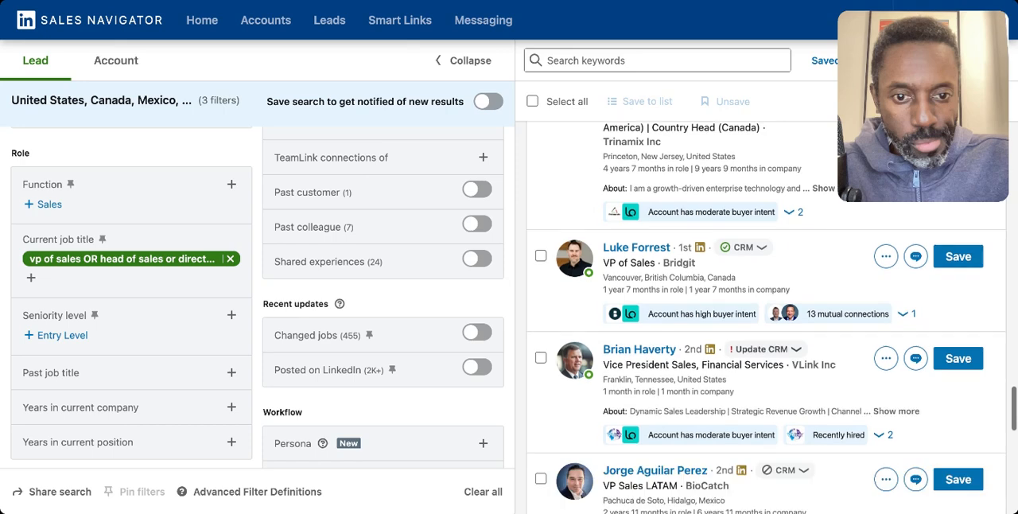
{"action": "scroll", "coordinate": [763, 318], "scroll_direction": "down", "scroll_amount": 3}
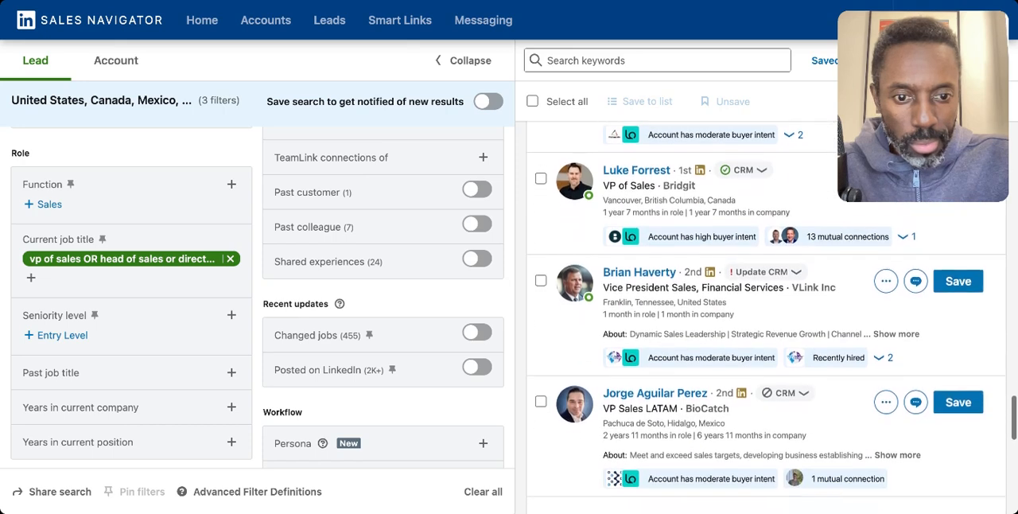
{"action": "scroll", "coordinate": [763, 318], "scroll_direction": "down", "scroll_amount": 9}
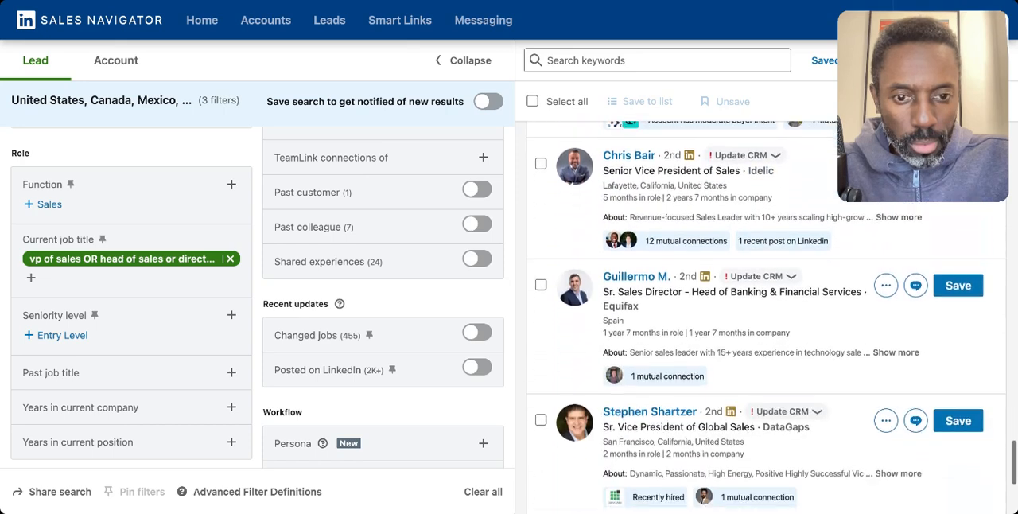
{"action": "scroll", "coordinate": [763, 318], "scroll_direction": "down", "scroll_amount": 4}
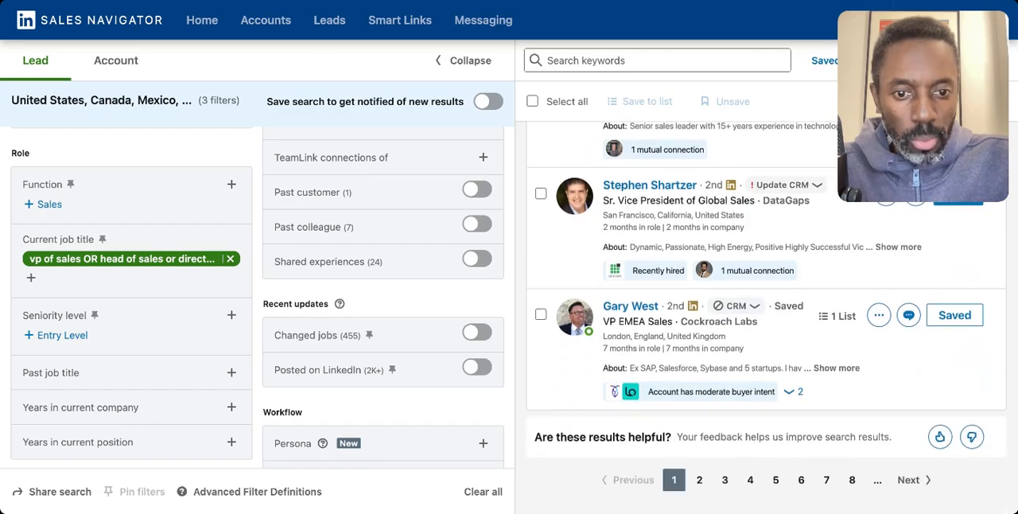
{"action": "scroll", "coordinate": [764, 318], "scroll_direction": "up", "scroll_amount": 10}
{"action": "scroll", "coordinate": [701, 398], "scroll_direction": "down", "scroll_amount": 10}
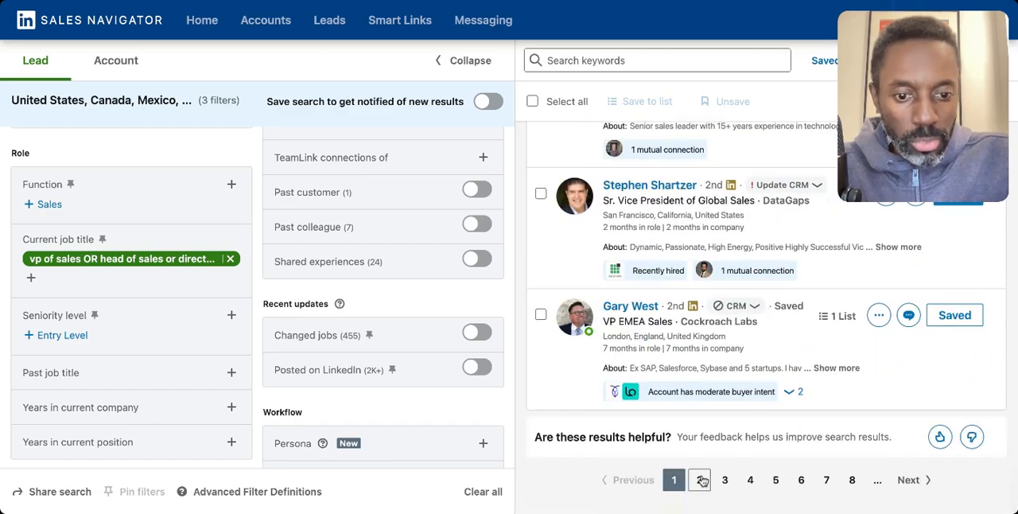
{"action": "left_click", "coordinate": [700, 479]}
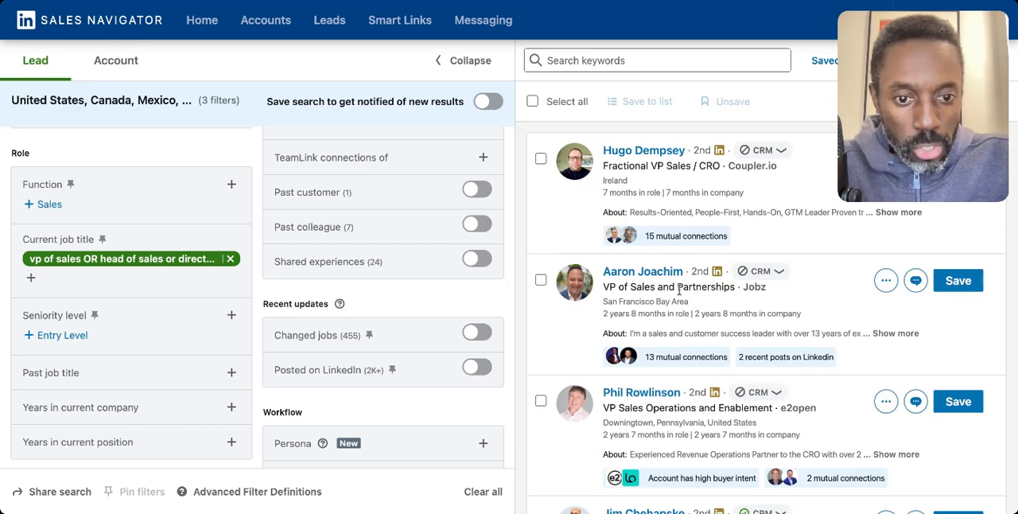
{"action": "left_click_drag", "start_coordinate": [677, 291], "coordinate": [736, 287]}
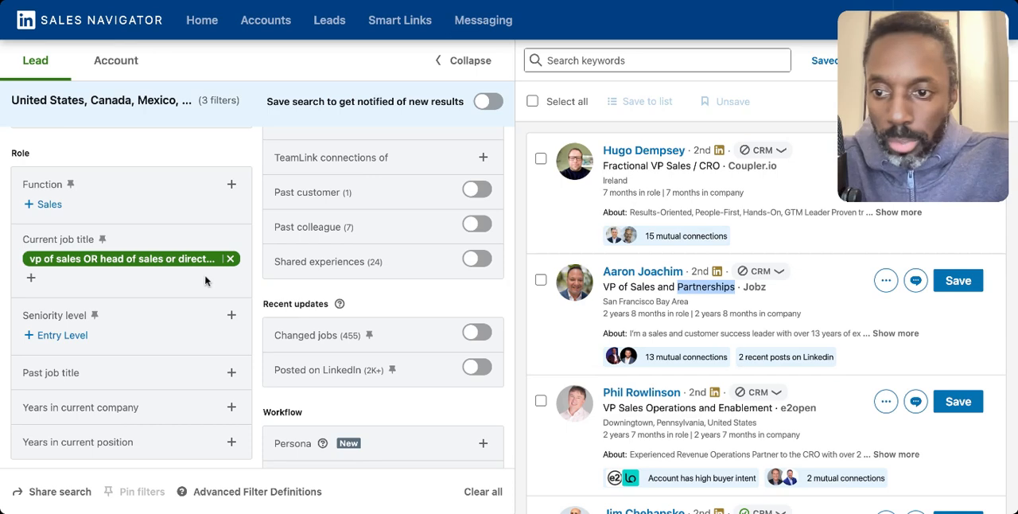
Step: Add "Partnerships" to the current job title filter as an excluded title
{"action": "left_click", "coordinate": [31, 277]}
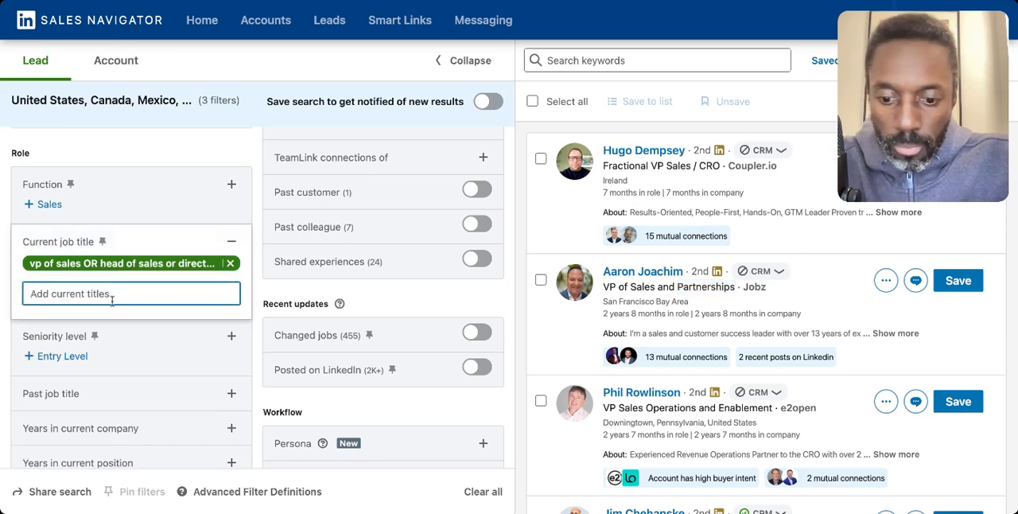
{"action": "type", "text": "Partnerships"}
{"action": "key", "text": "Return"}
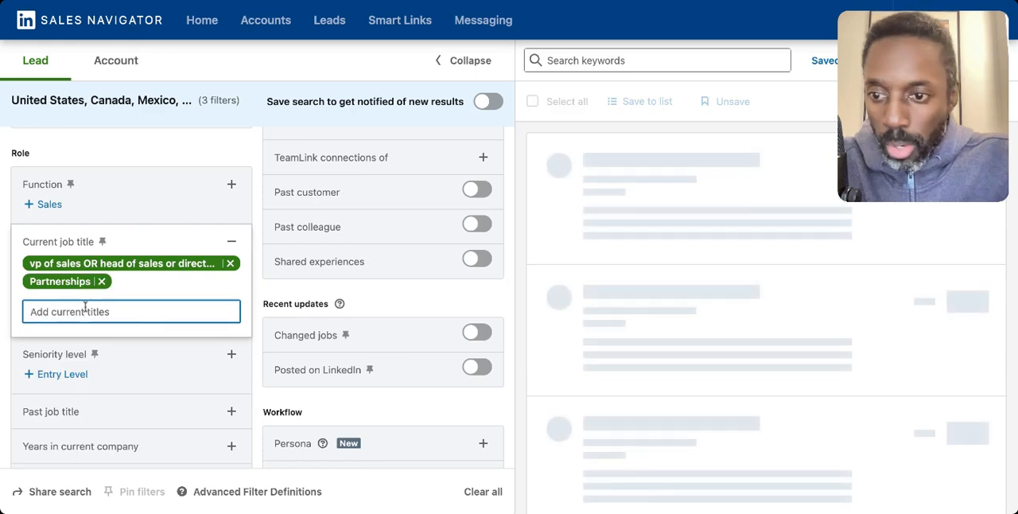
{"action": "left_click", "coordinate": [86, 281]}
Step: Add "fractional" to the current job title filter as an excluded title and check the resulting leads
{"action": "left_click", "coordinate": [119, 311]}
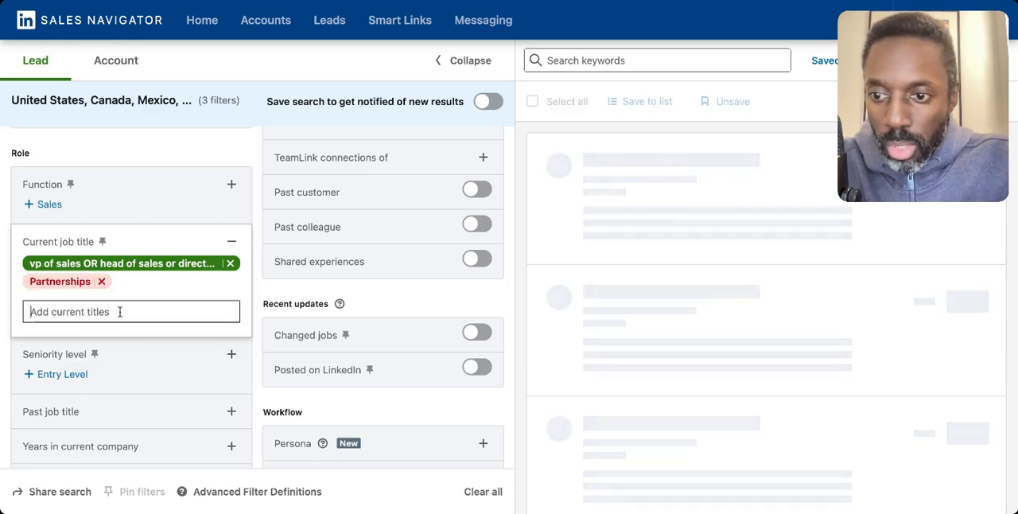
{"action": "type", "text": "fraction"}
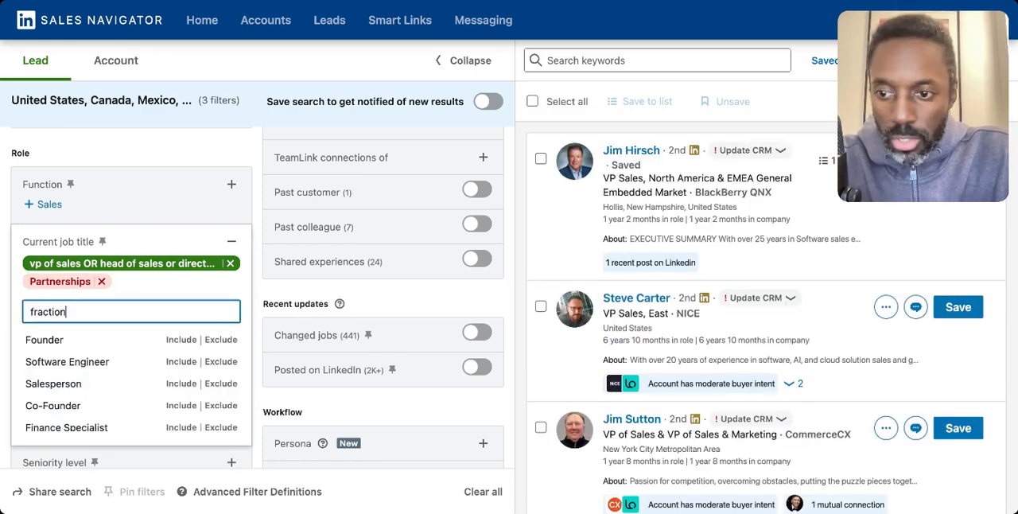
{"action": "type", "text": "al"}
{"action": "key", "text": "Return"}
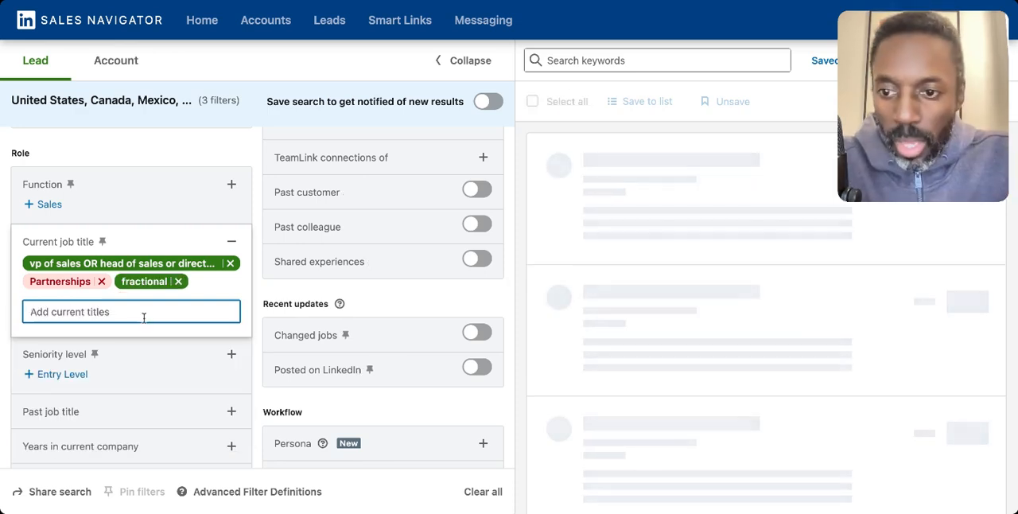
{"action": "left_click", "coordinate": [160, 282]}
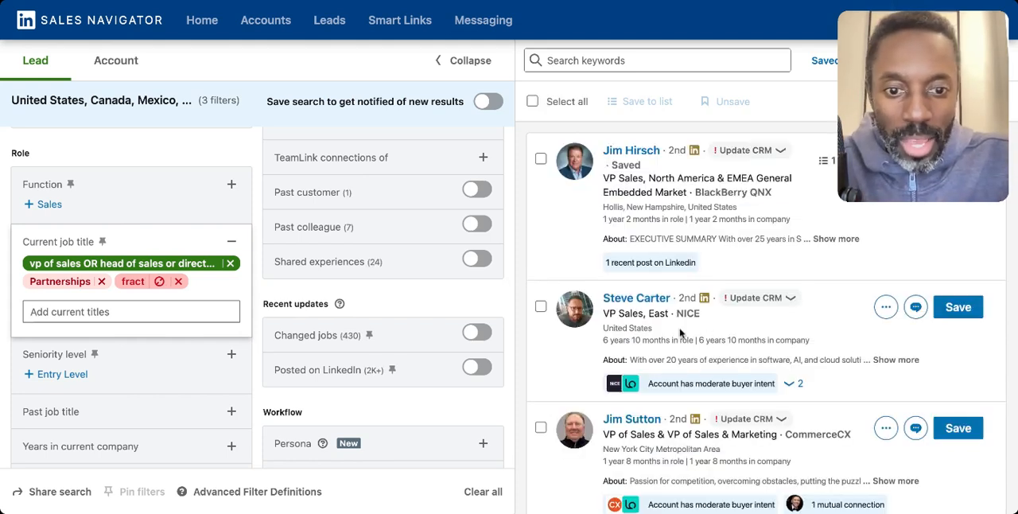
{"action": "scroll", "coordinate": [679, 332], "scroll_direction": "down", "scroll_amount": 1}
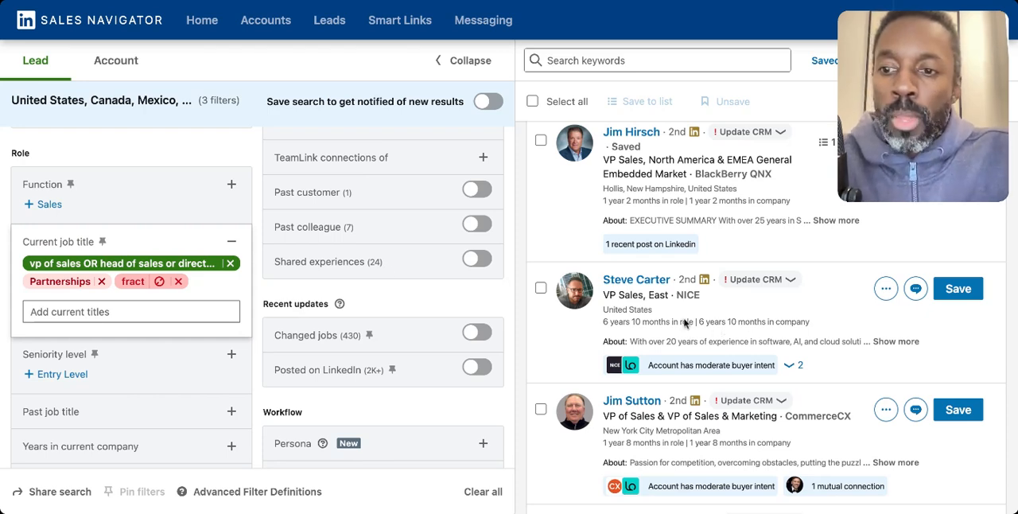
Step: Remove the sales titles, Partnerships and fractional from the current job title filter
{"action": "left_click", "coordinate": [232, 246]}
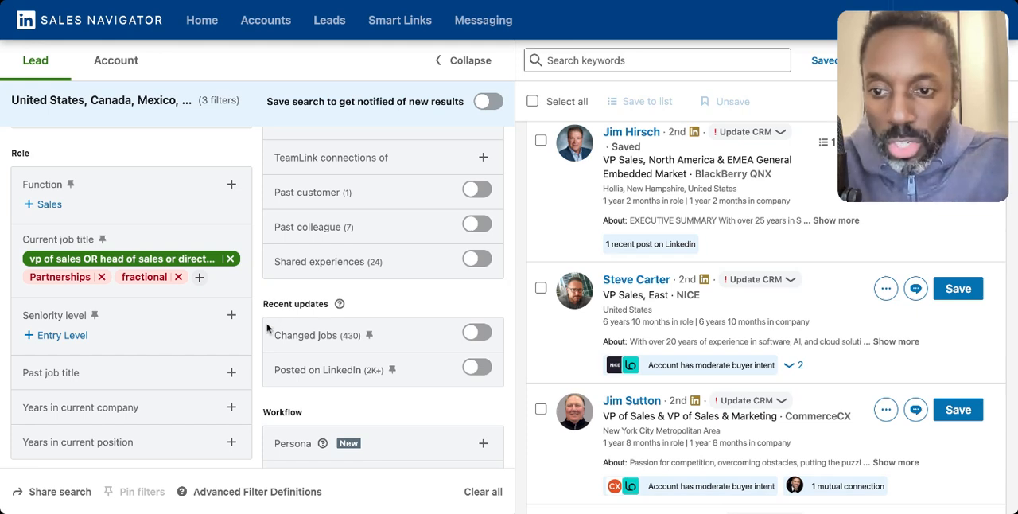
{"action": "left_click", "coordinate": [230, 259]}
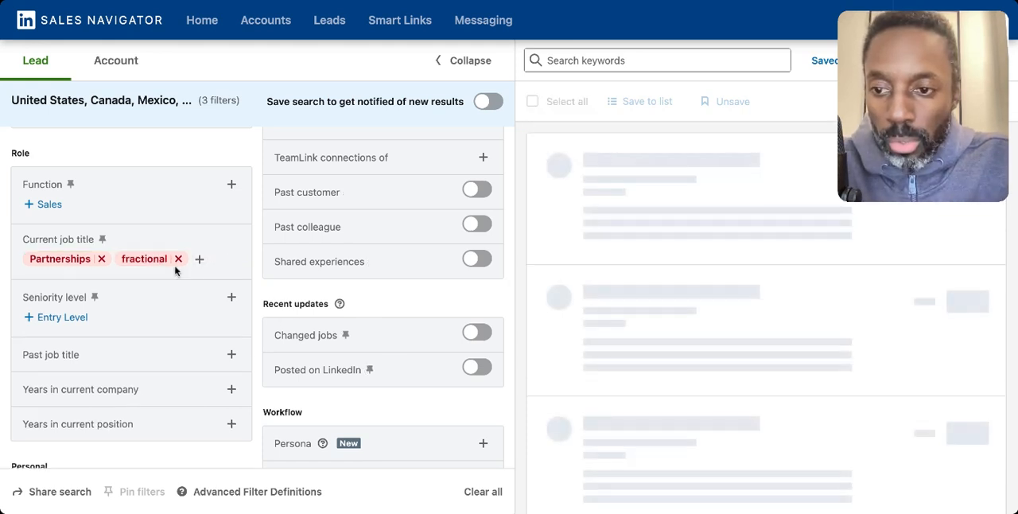
{"action": "left_click", "coordinate": [101, 259]}
{"action": "left_click", "coordinate": [89, 259]}
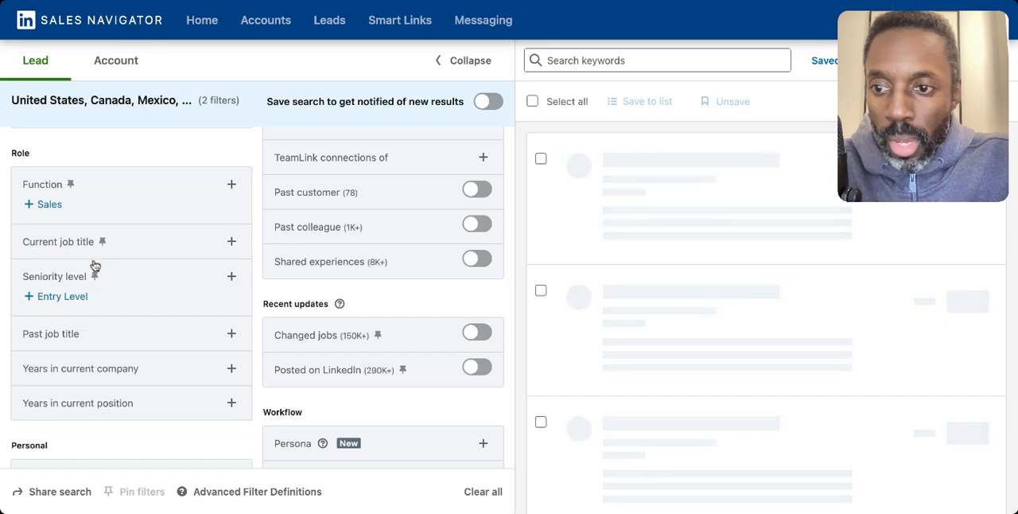
Step: Include Sales in the Function filter
{"action": "left_click", "coordinate": [231, 185]}
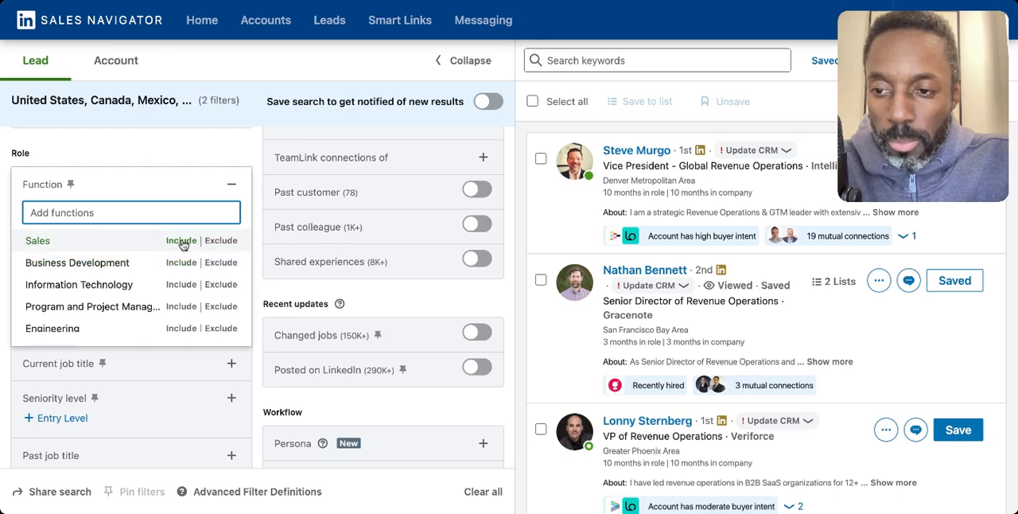
{"action": "left_click", "coordinate": [181, 240]}
{"action": "left_click", "coordinate": [230, 184]}
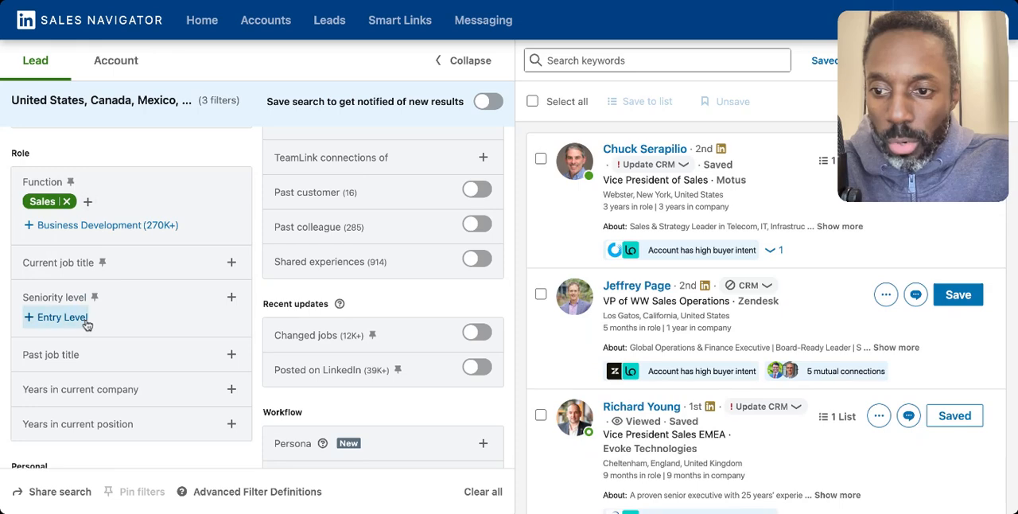
Step: Add the suggested Entry Level value to the seniority level filter and remove it again
{"action": "left_click", "coordinate": [86, 321]}
{"action": "left_click", "coordinate": [99, 317]}
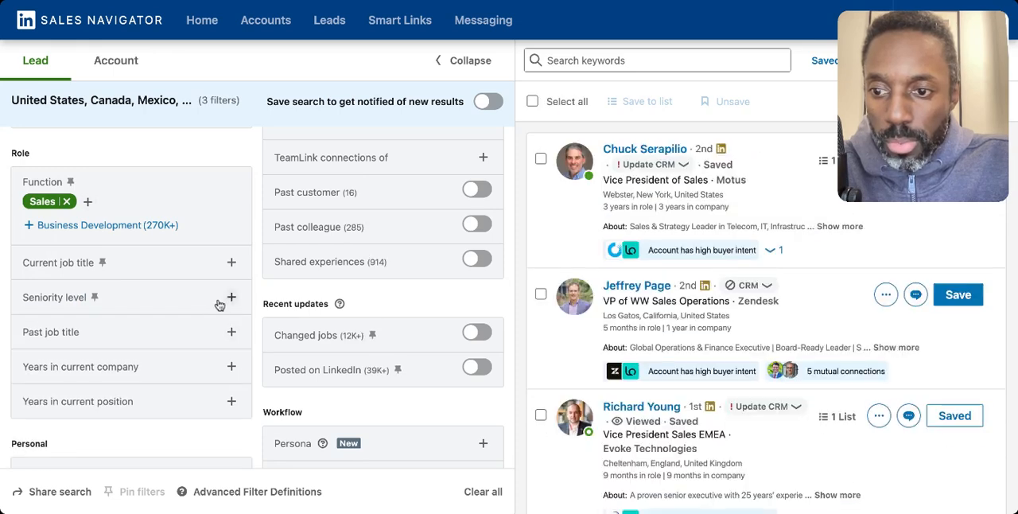
Step: Include Director and Vice President in the seniority level filter
{"action": "left_click", "coordinate": [230, 296]}
{"action": "scroll", "coordinate": [225, 302], "scroll_direction": "down", "scroll_amount": 2}
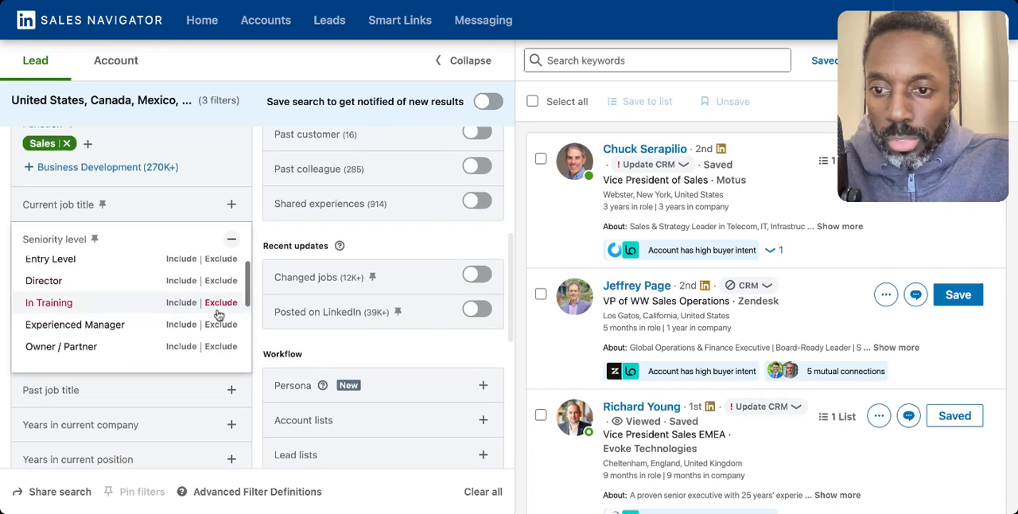
{"action": "scroll", "coordinate": [219, 316], "scroll_direction": "up", "scroll_amount": 1}
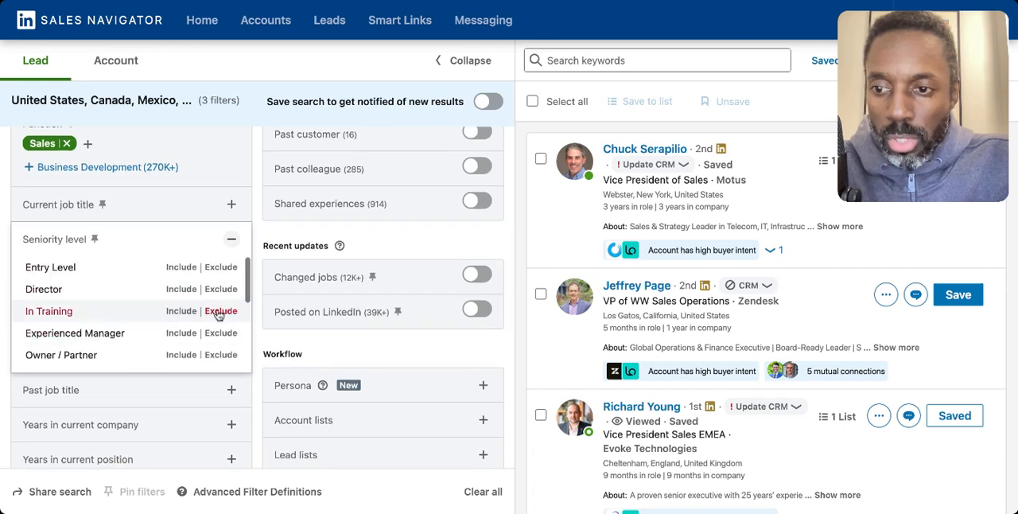
{"action": "left_click", "coordinate": [183, 289]}
{"action": "scroll", "coordinate": [191, 343], "scroll_direction": "down", "scroll_amount": 1}
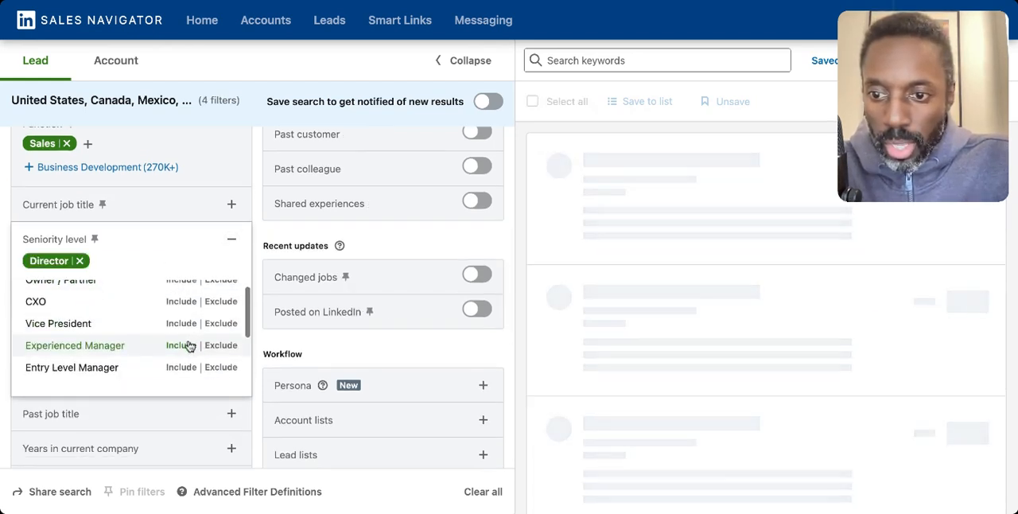
{"action": "left_click", "coordinate": [183, 324]}
{"action": "left_click", "coordinate": [232, 241]}
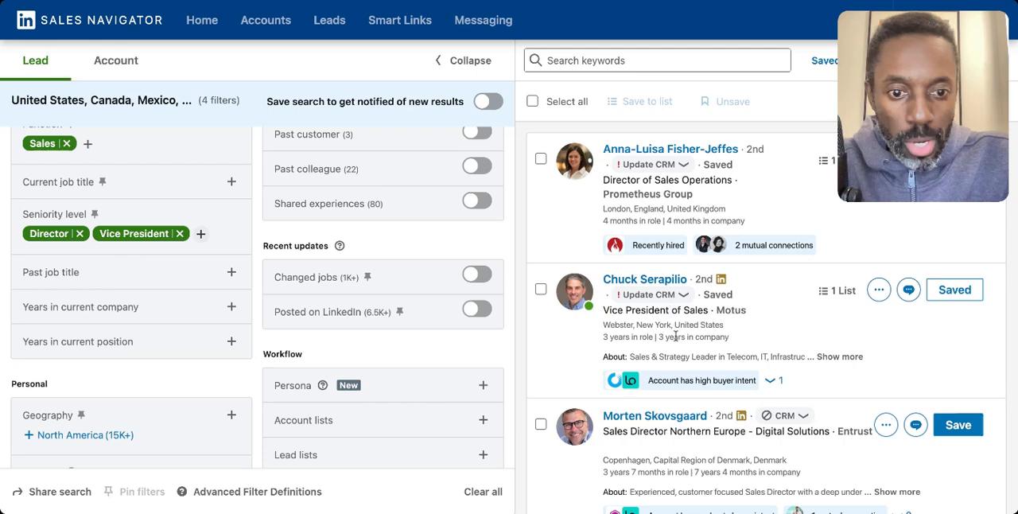
Step: Examine the job titles of the leads returned by the Sales function with the Director and Vice President seniority levels
{"action": "scroll", "coordinate": [674, 337], "scroll_direction": "down", "scroll_amount": 5}
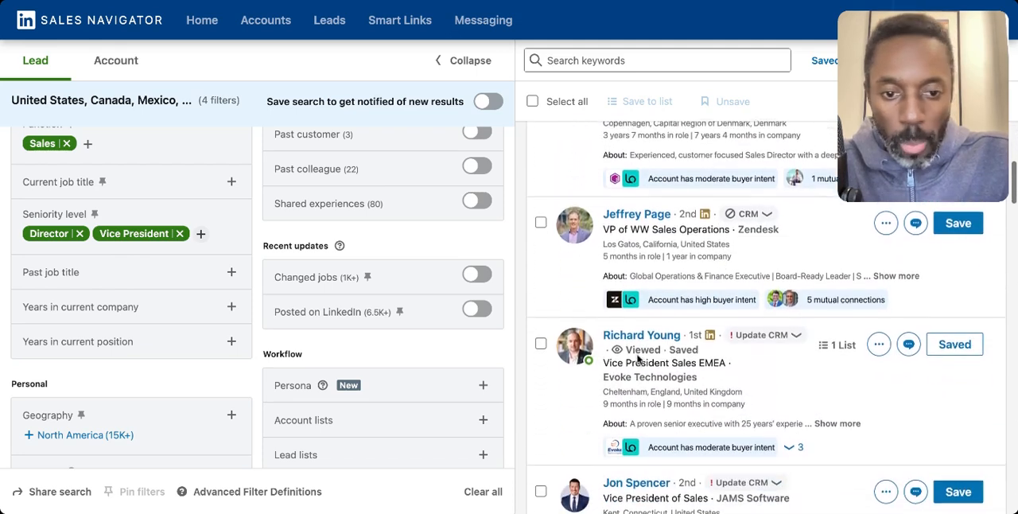
{"action": "scroll", "coordinate": [636, 359], "scroll_direction": "down", "scroll_amount": 5}
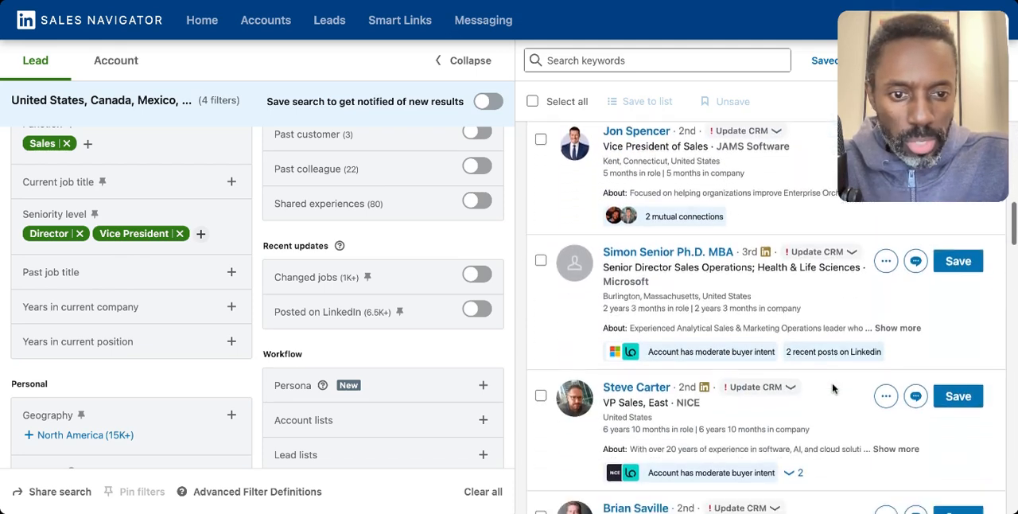
{"action": "scroll", "coordinate": [833, 388], "scroll_direction": "down", "scroll_amount": 2}
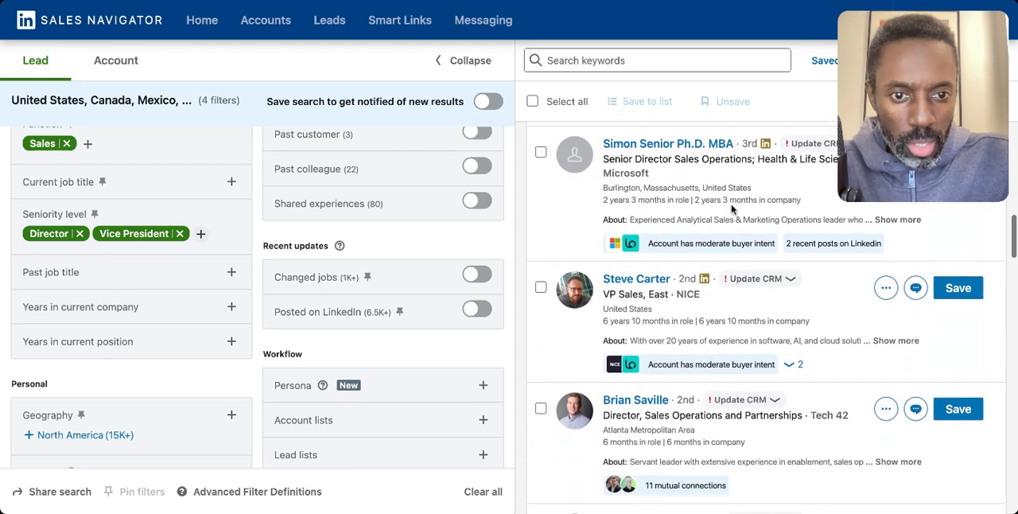
{"action": "scroll", "coordinate": [731, 329], "scroll_direction": "down", "scroll_amount": 2}
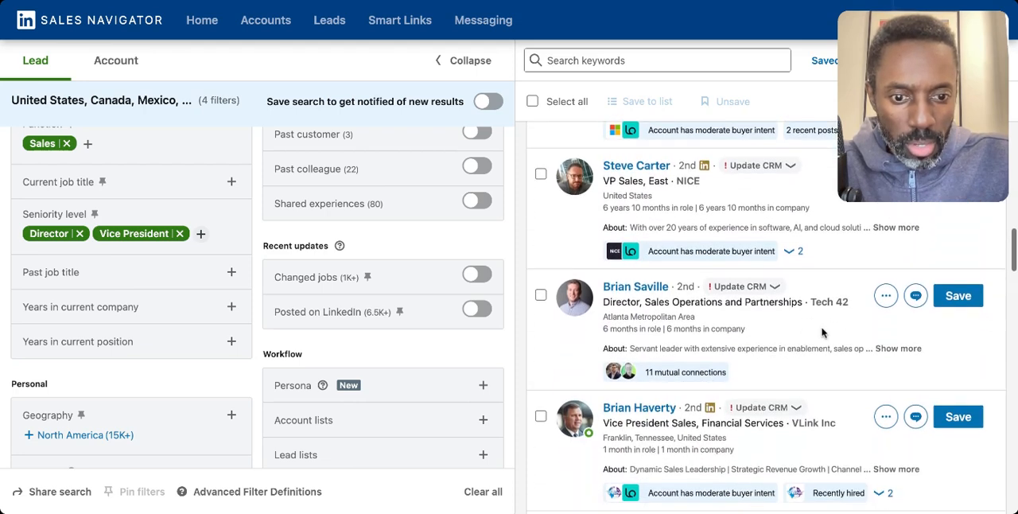
{"action": "scroll", "coordinate": [822, 332], "scroll_direction": "down", "scroll_amount": 3}
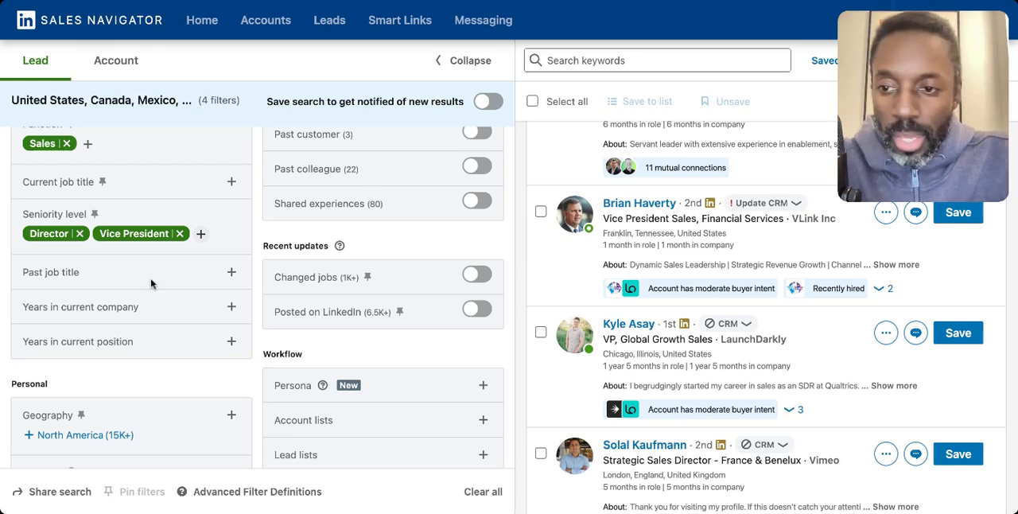
{"action": "scroll", "coordinate": [75, 188], "scroll_direction": "up", "scroll_amount": 3}
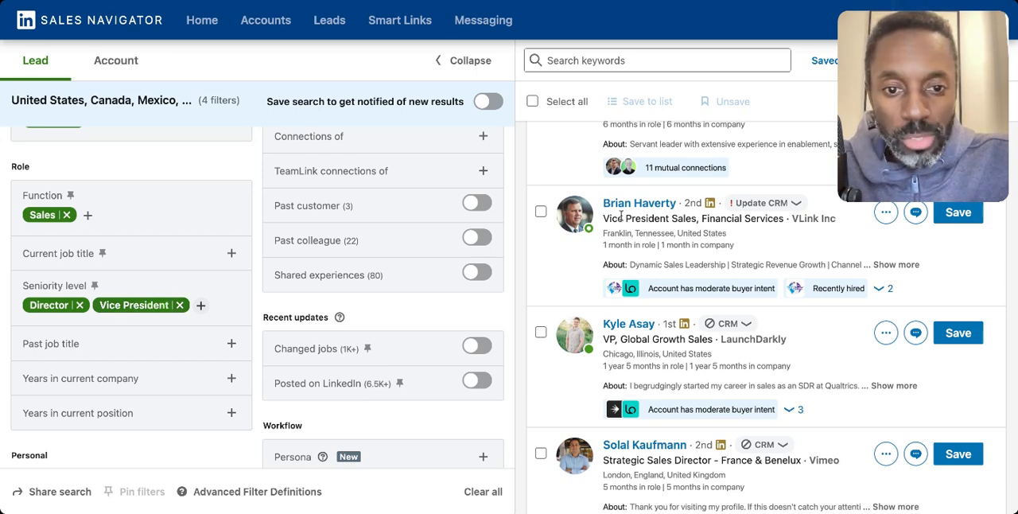
{"action": "left_click_drag", "start_coordinate": [636, 219], "coordinate": [784, 220]}
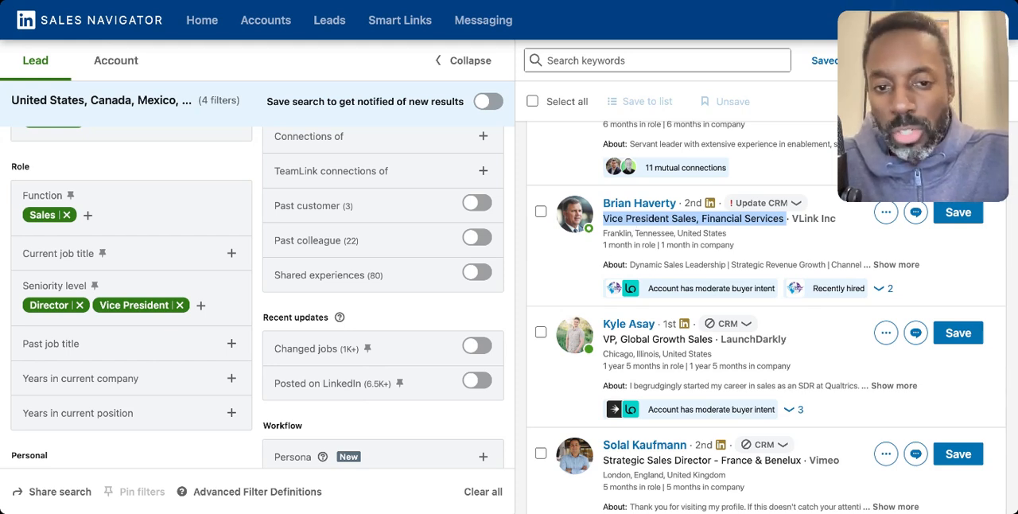
{"action": "scroll", "coordinate": [636, 223], "scroll_direction": "up", "scroll_amount": 1}
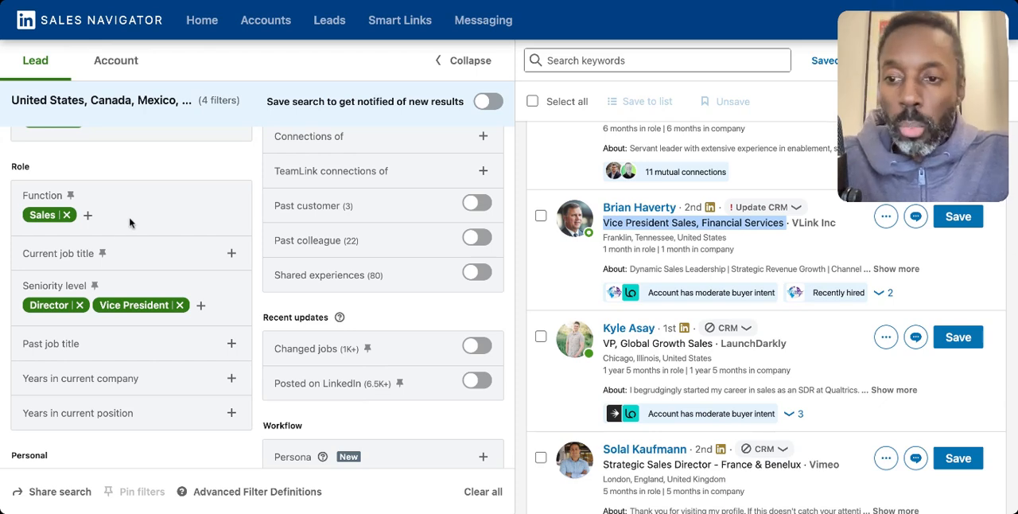
{"action": "scroll", "coordinate": [159, 310], "scroll_direction": "up", "scroll_amount": 3}
{"action": "scroll", "coordinate": [203, 304], "scroll_direction": "down", "scroll_amount": 3}
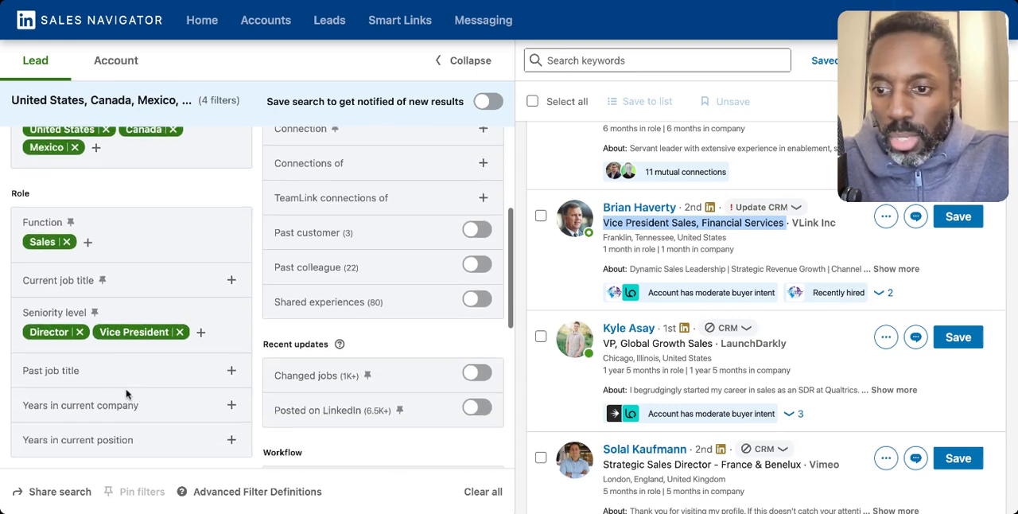
Step: Remove Director and Vice President from the seniority level filter
{"action": "left_click", "coordinate": [79, 332]}
{"action": "left_click", "coordinate": [109, 332]}
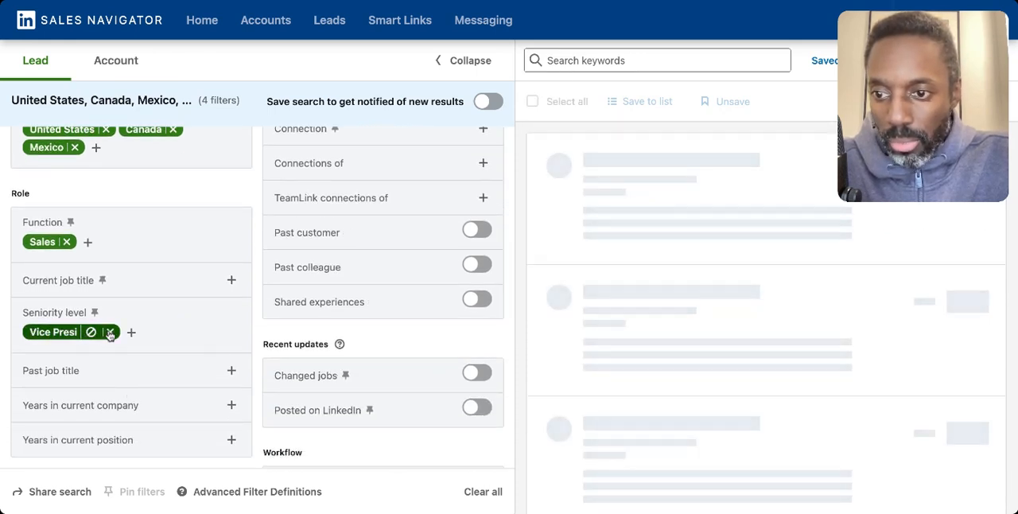
{"action": "scroll", "coordinate": [112, 337], "scroll_direction": "down", "scroll_amount": 1}
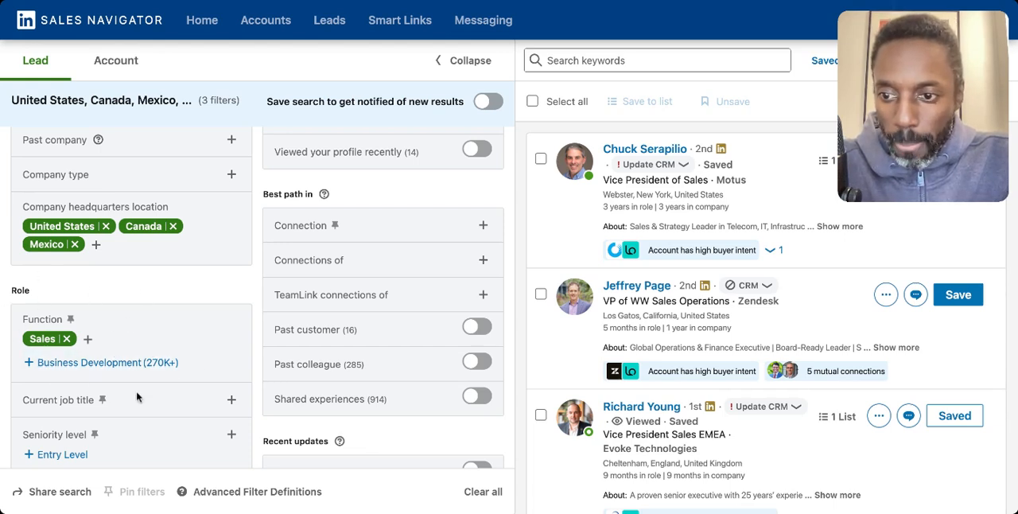
Step: Run a keyword search for "VP of Sales OR Head of Sales OR Sales enablement"
{"action": "left_click", "coordinate": [621, 60]}
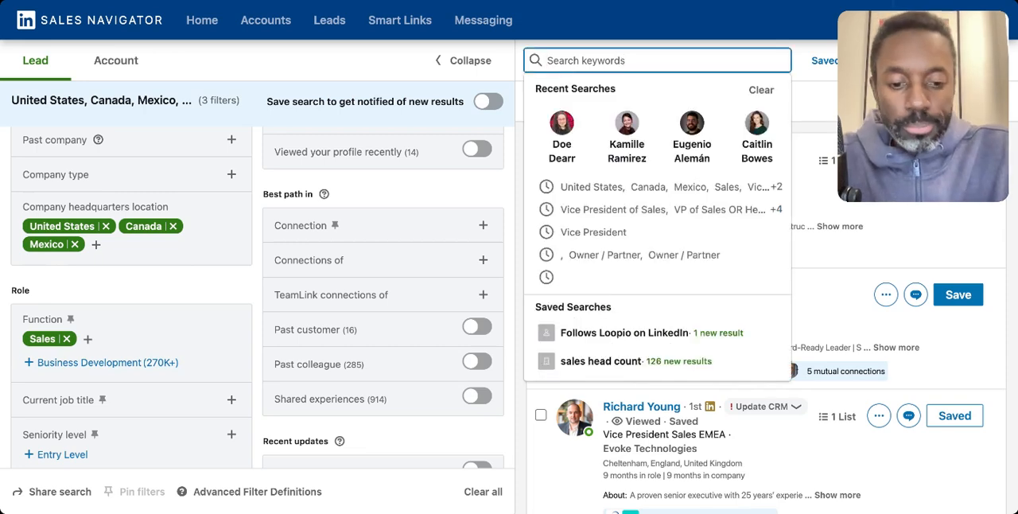
{"action": "type", "text": "VP o"}
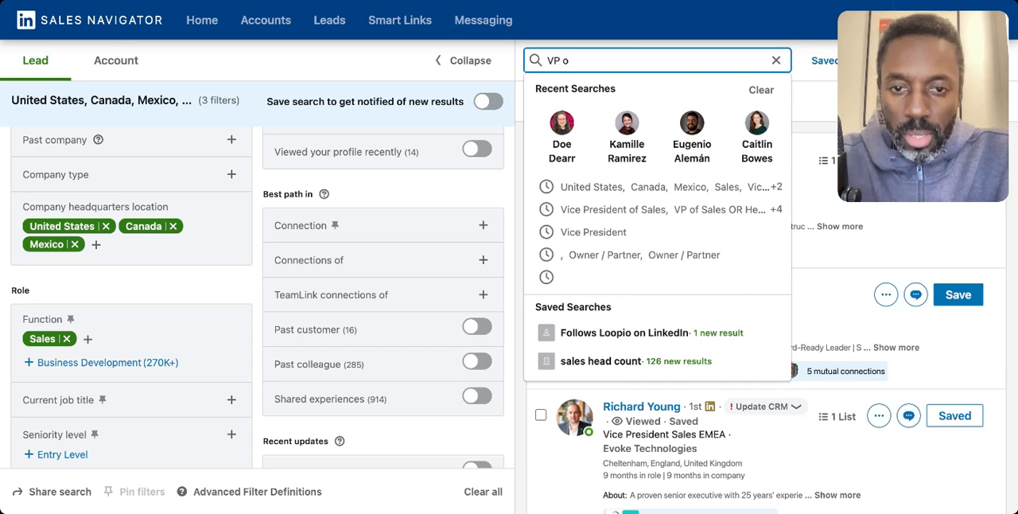
{"action": "type", "text": "f Sasles"}
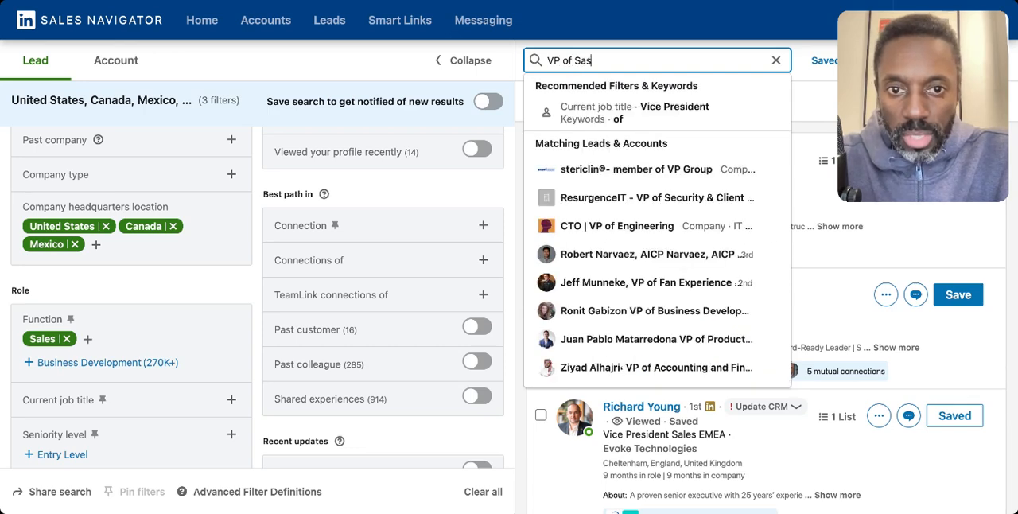
{"action": "key", "text": "BackSpace"}
{"action": "key", "text": "BackSpace"}
{"action": "key", "text": "BackSpace"}
{"action": "type", "text": "les "}
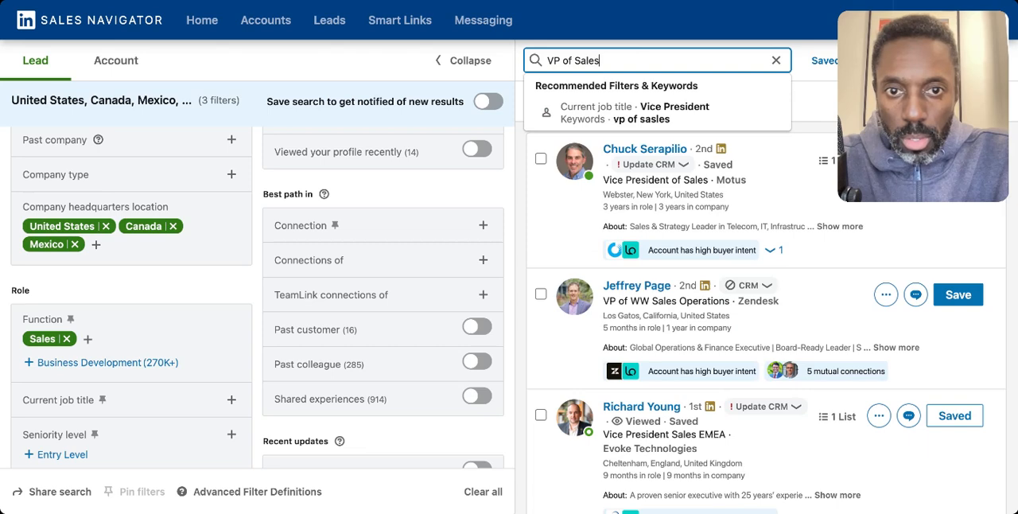
{"action": "type", "text": "OR"}
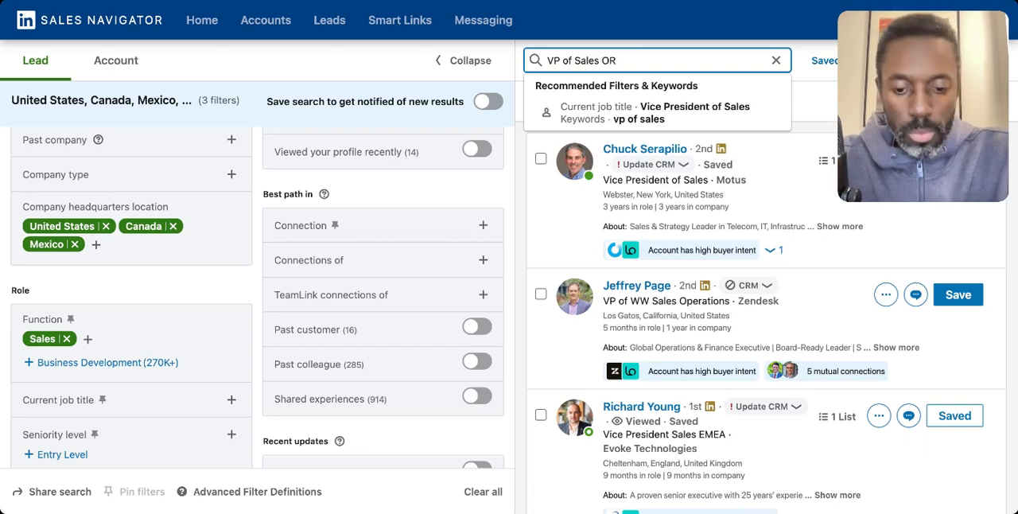
{"action": "type", "text": " Head of Sales "}
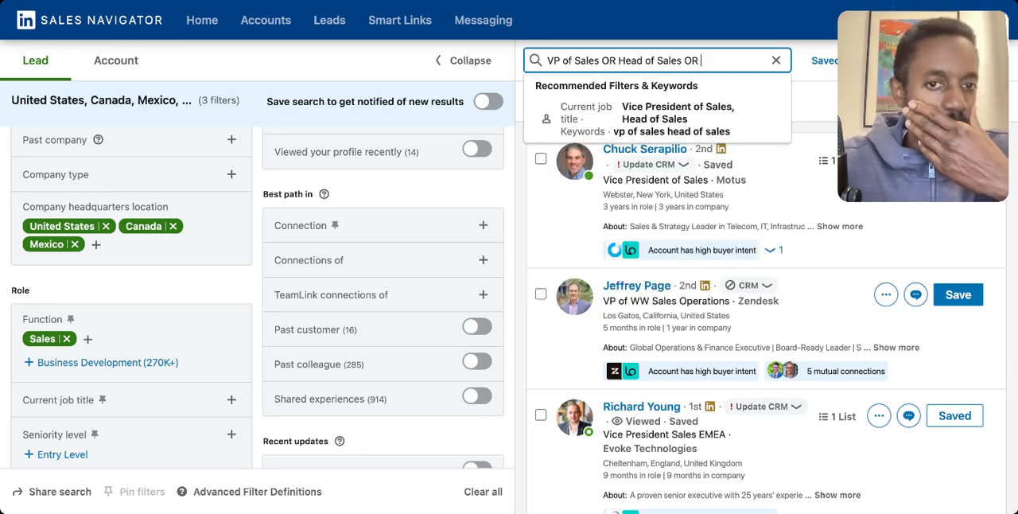
{"action": "type", "text": "OR sale"}
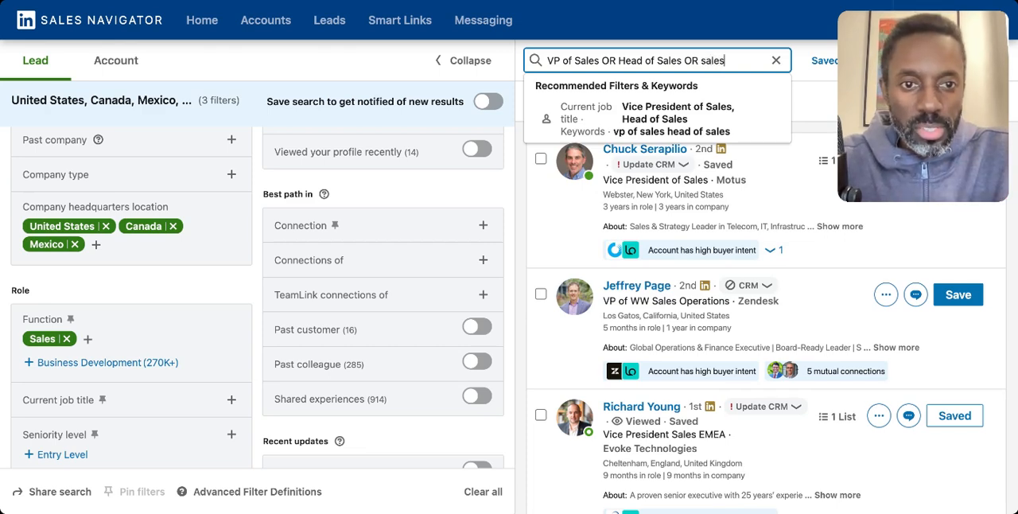
{"action": "type", "text": "Sales"}
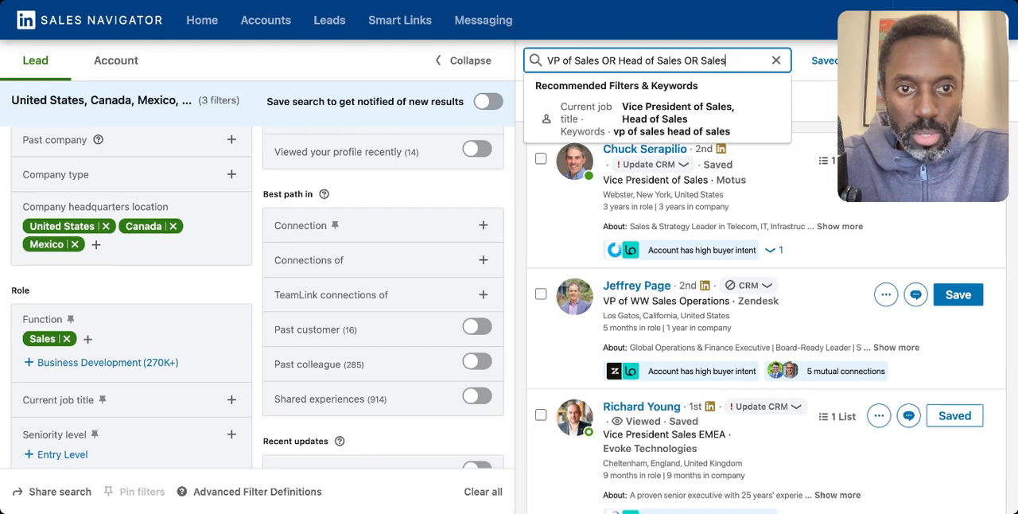
{"action": "type", "text": " enablement"}
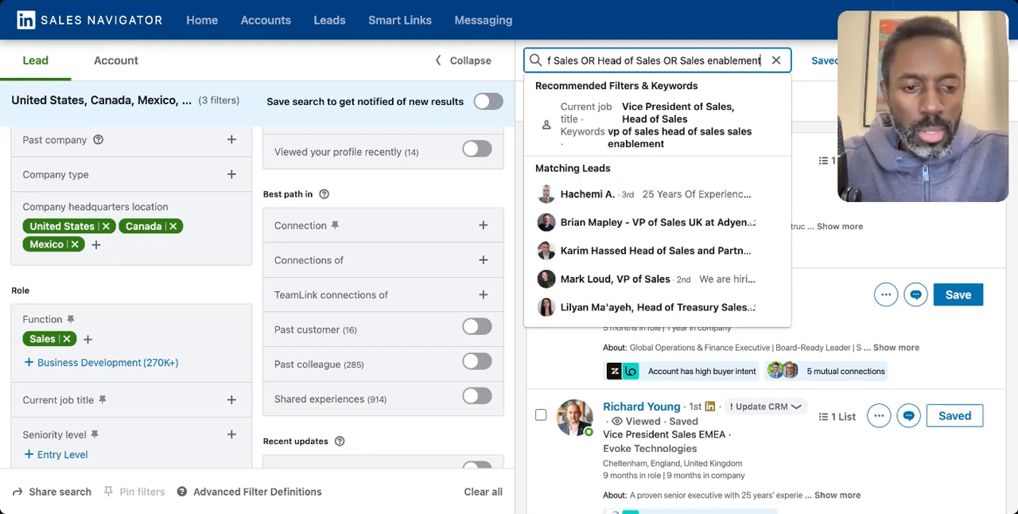
{"action": "key", "text": "Return"}
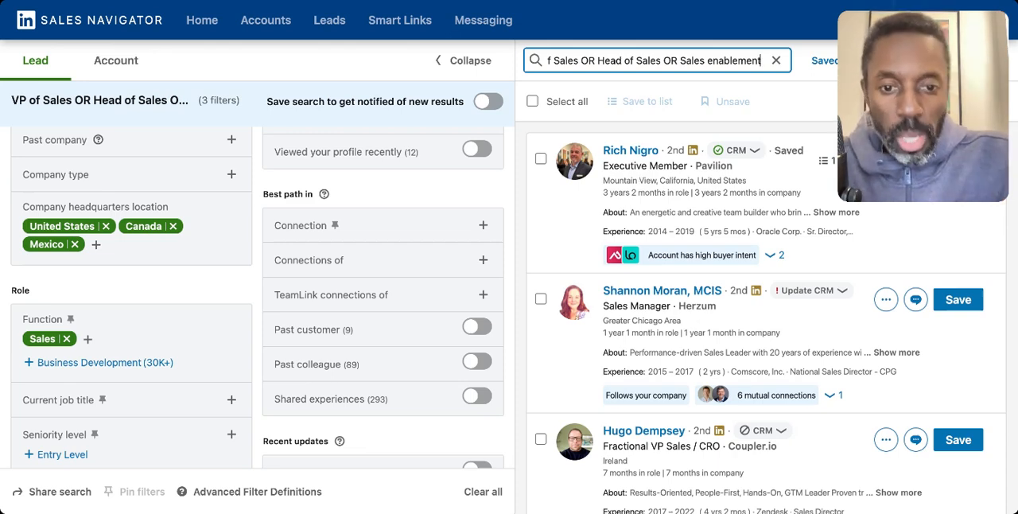
Step: Examine the current job titles and past experience of the keyword search leads to judge how well they match the searched titles
{"action": "scroll", "coordinate": [724, 284], "scroll_direction": "down", "scroll_amount": 2}
{"action": "scroll", "coordinate": [723, 284], "scroll_direction": "down", "scroll_amount": 5}
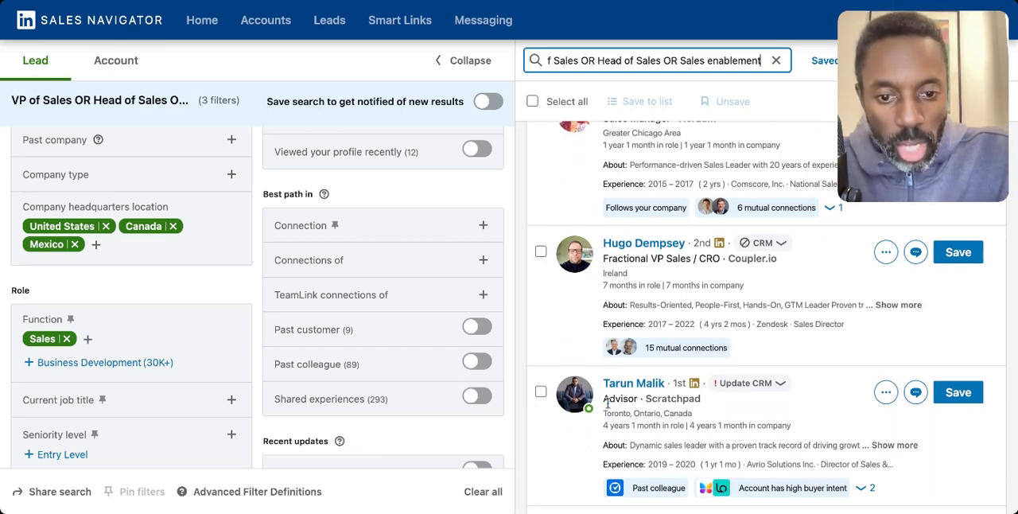
{"action": "scroll", "coordinate": [607, 404], "scroll_direction": "down", "scroll_amount": 1}
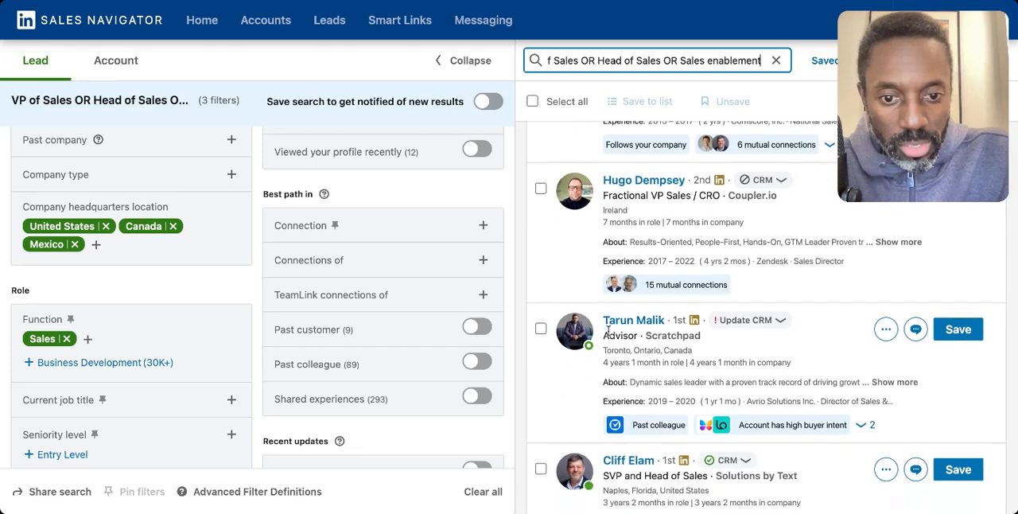
{"action": "left_click_drag", "start_coordinate": [603, 335], "coordinate": [638, 336]}
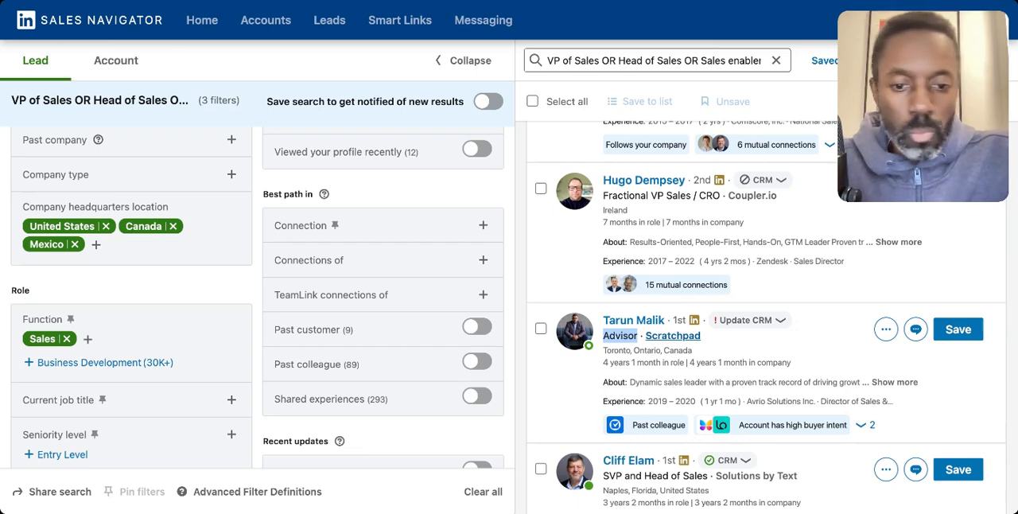
{"action": "scroll", "coordinate": [772, 316], "scroll_direction": "down", "scroll_amount": 2}
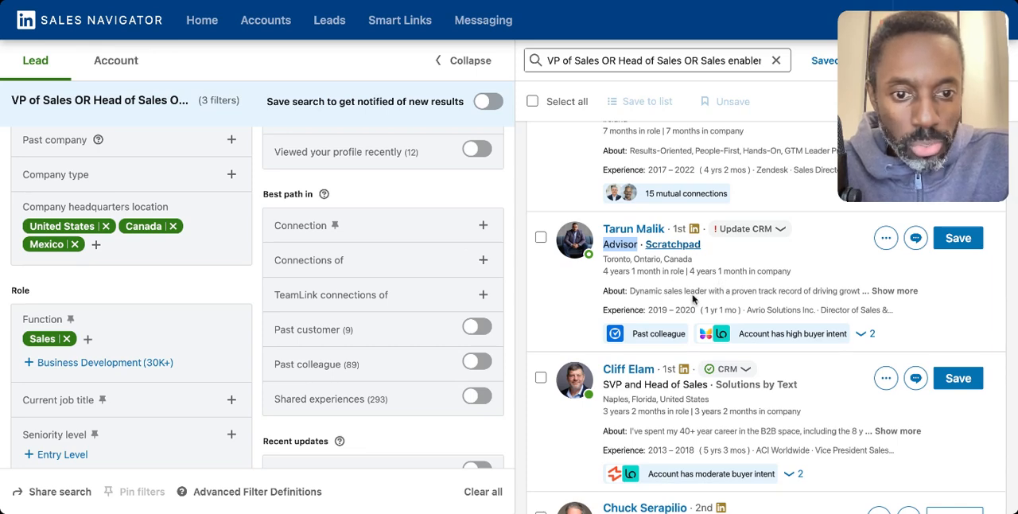
{"action": "scroll", "coordinate": [749, 272], "scroll_direction": "down", "scroll_amount": 3}
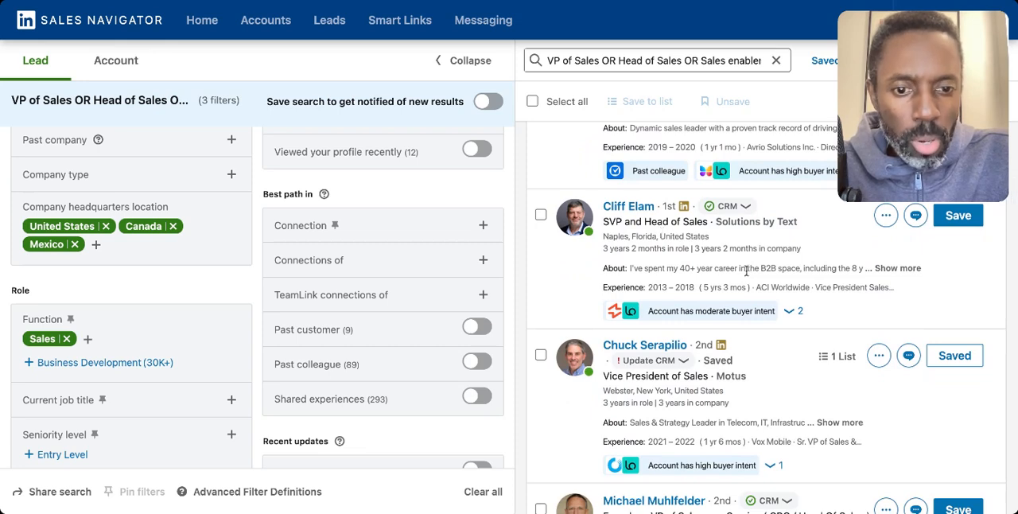
{"action": "scroll", "coordinate": [746, 271], "scroll_direction": "down", "scroll_amount": 3}
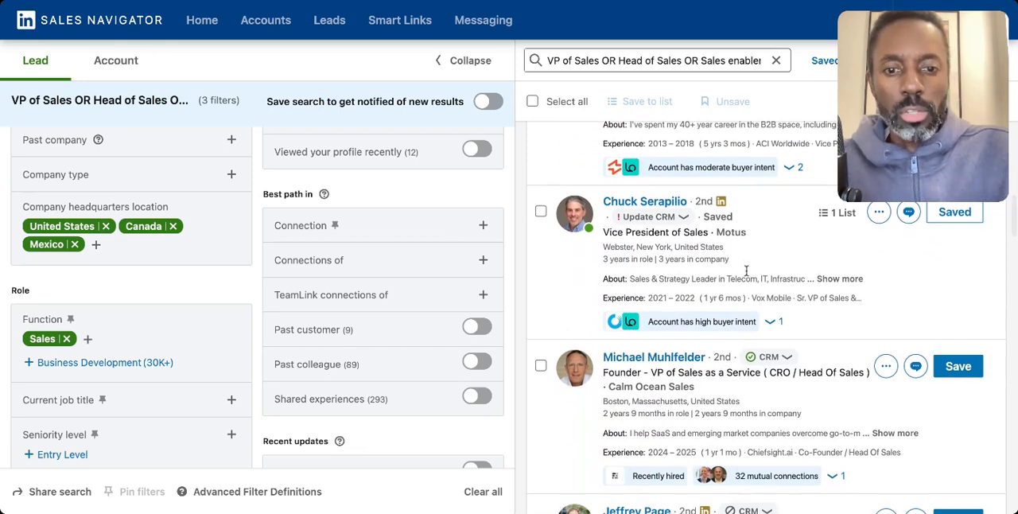
{"action": "scroll", "coordinate": [764, 317], "scroll_direction": "down", "scroll_amount": 3}
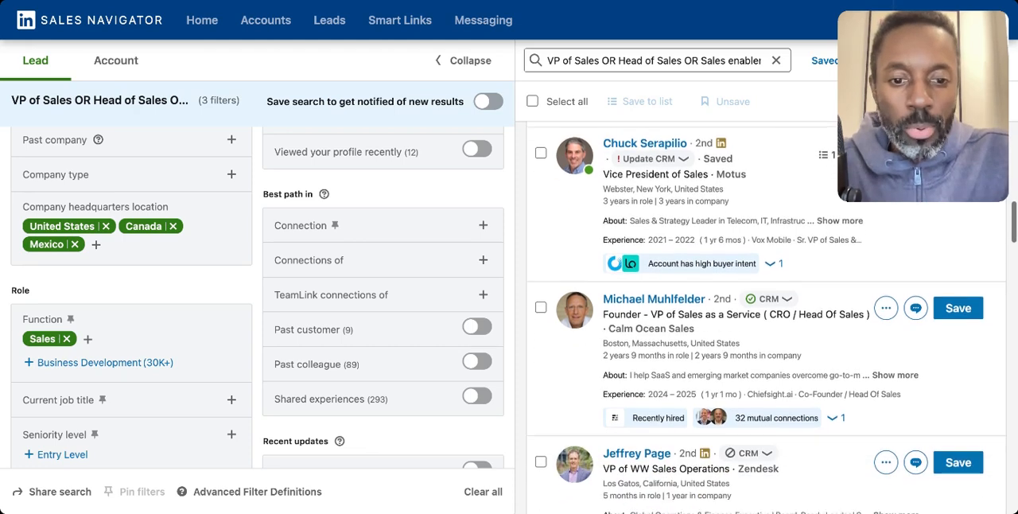
{"action": "scroll", "coordinate": [765, 317], "scroll_direction": "down", "scroll_amount": 3}
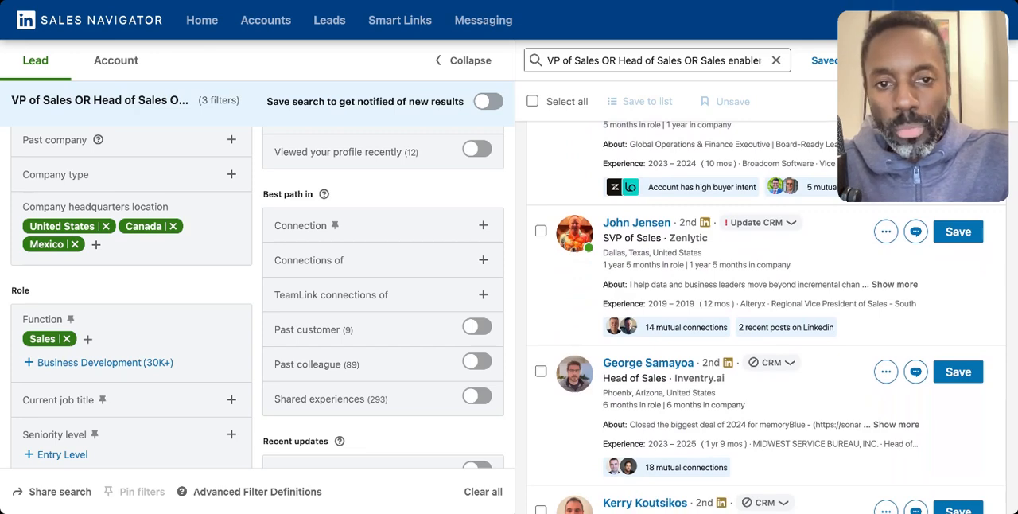
{"action": "scroll", "coordinate": [613, 420], "scroll_direction": "down", "scroll_amount": 2}
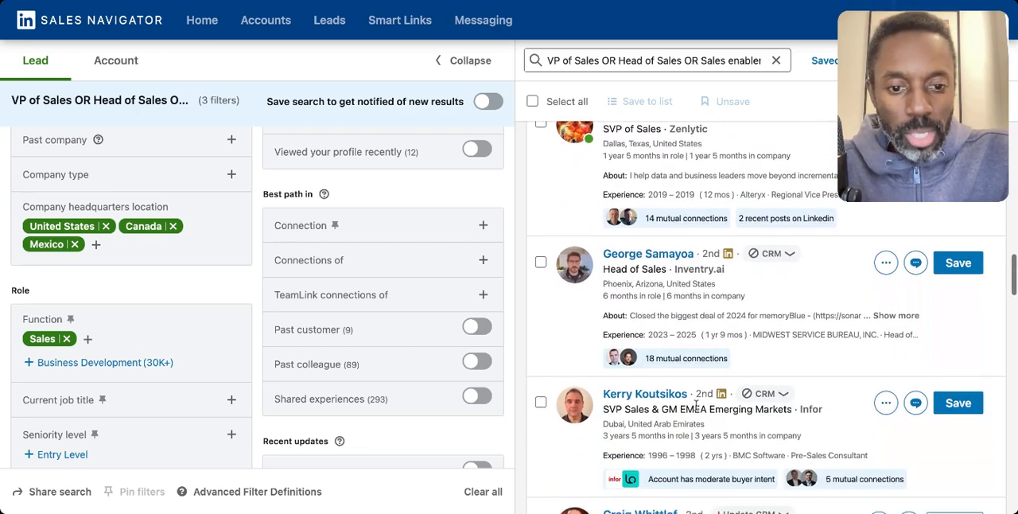
{"action": "left_click_drag", "start_coordinate": [602, 408], "coordinate": [785, 411]}
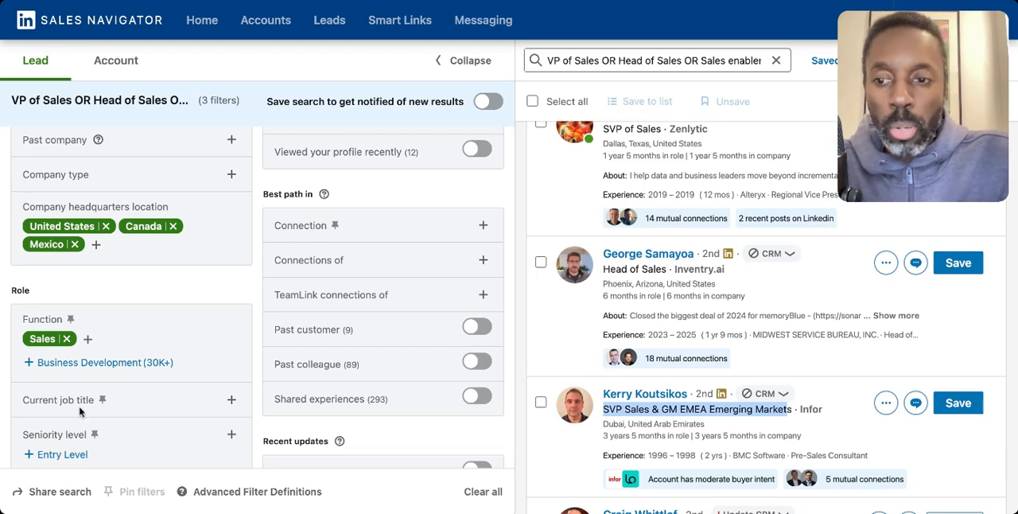
{"action": "scroll", "coordinate": [176, 366], "scroll_direction": "down", "scroll_amount": 1}
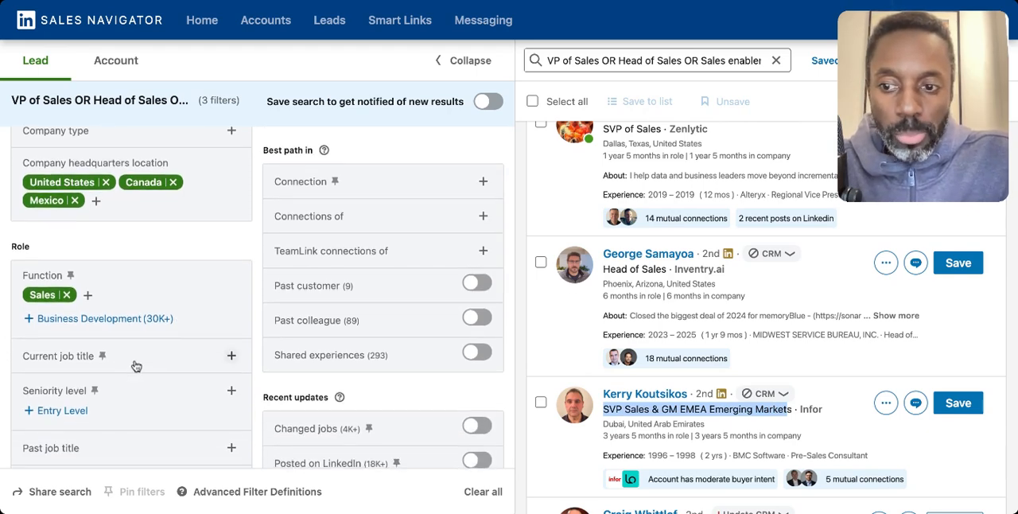